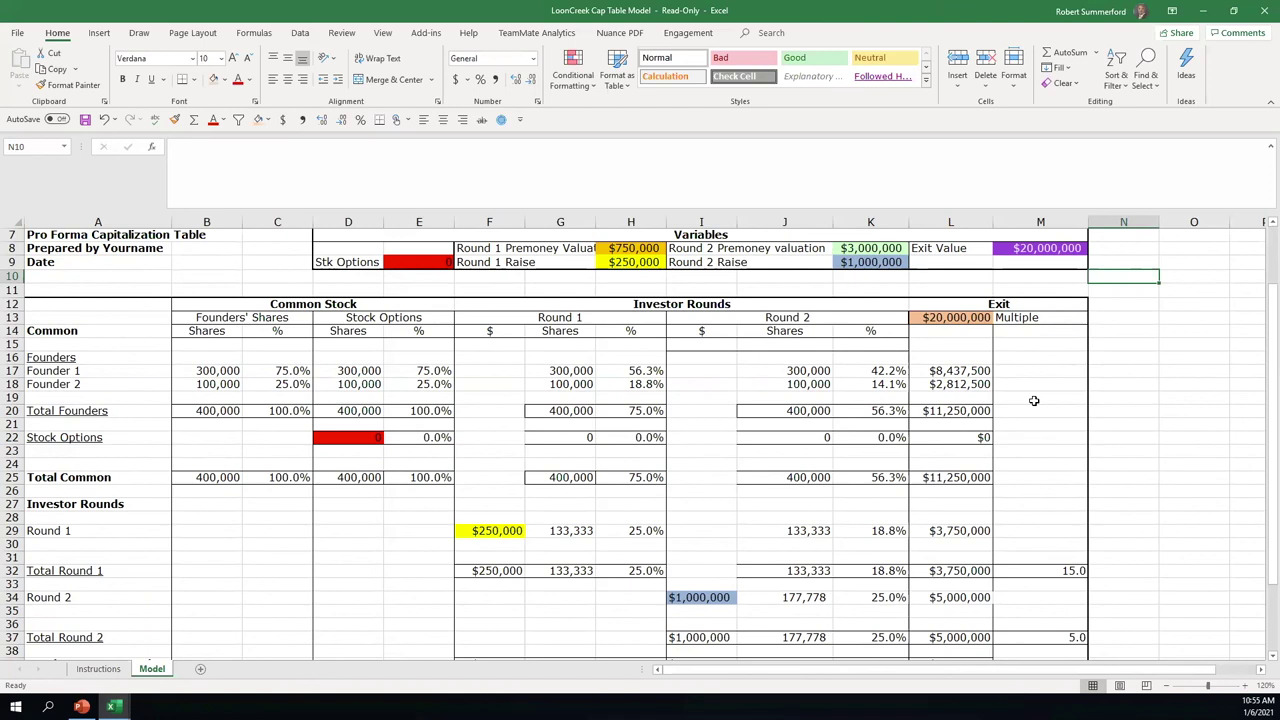
# Set the Stk Options variable in cell E9 to 500,000 shares
pyautogui.click(969, 304)
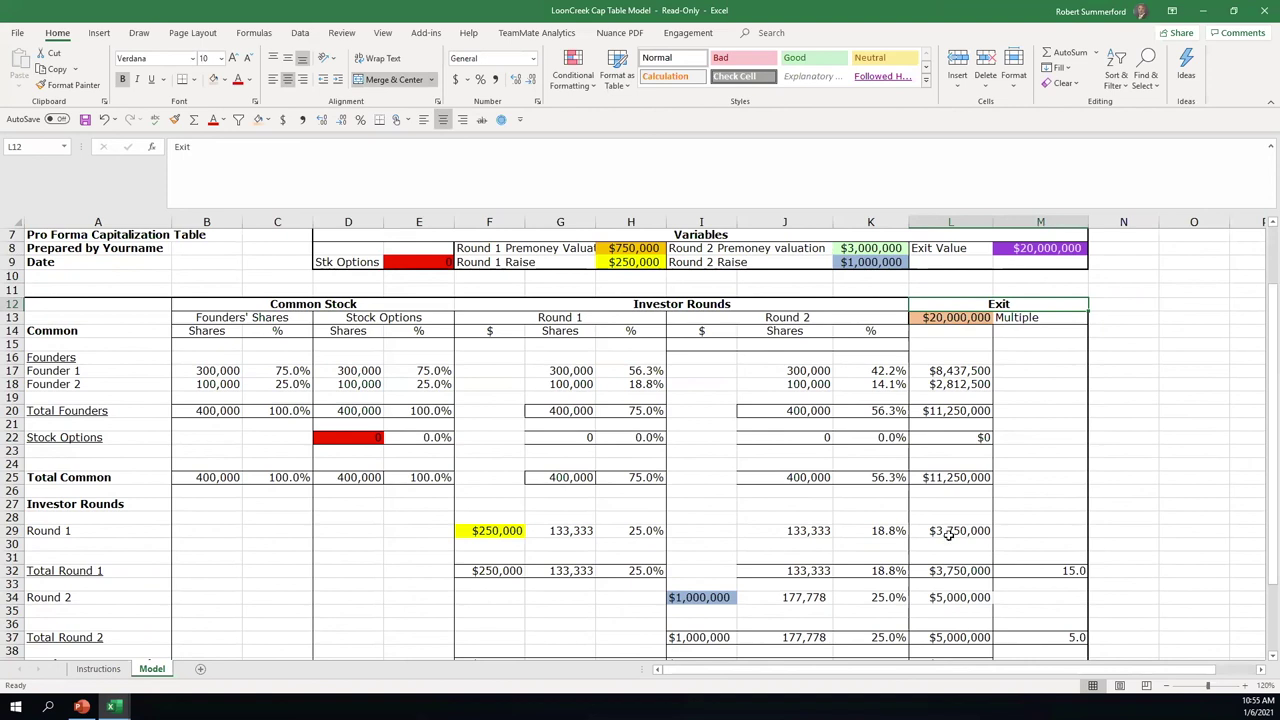
pyautogui.click(628, 250)
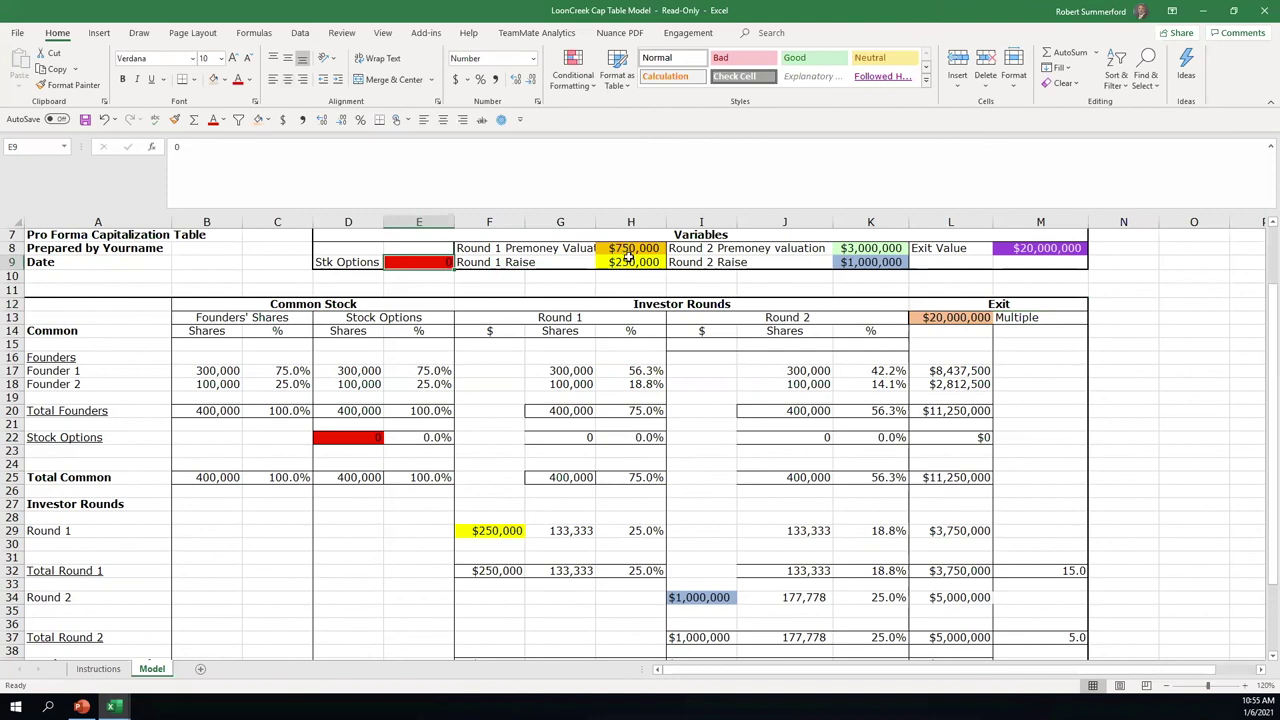
pyautogui.press('Down')
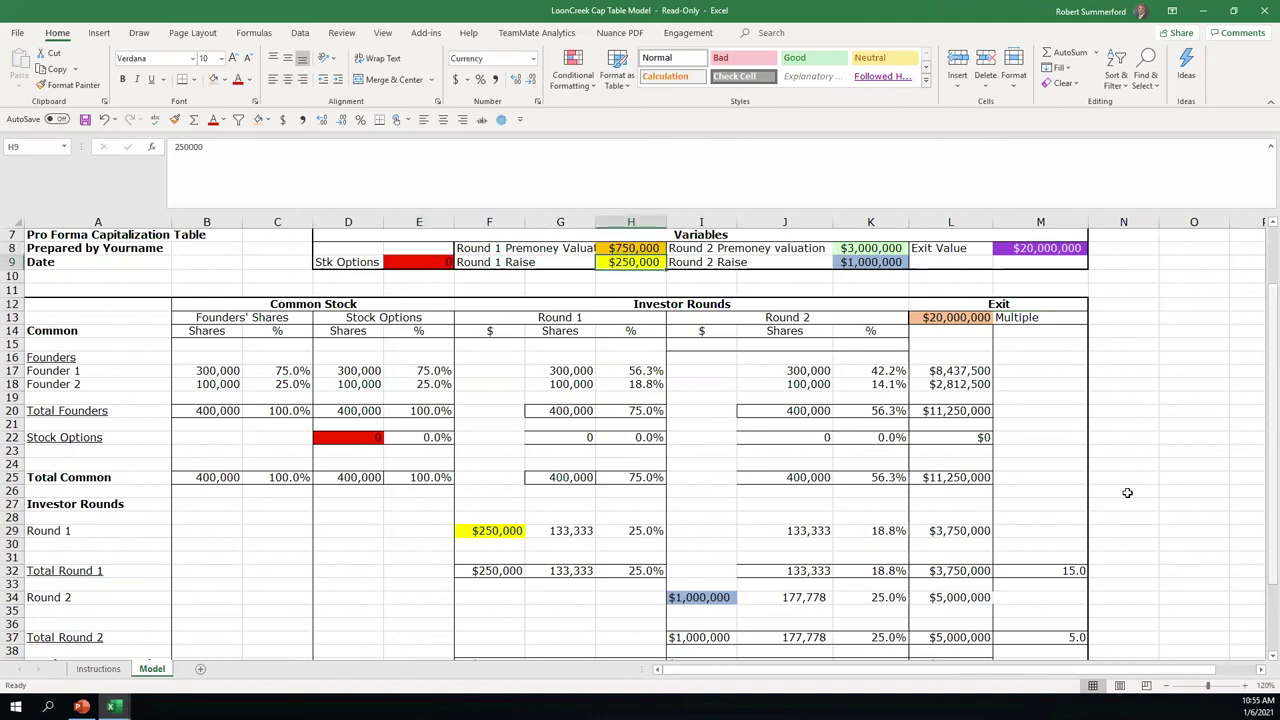
pyautogui.click(422, 264)
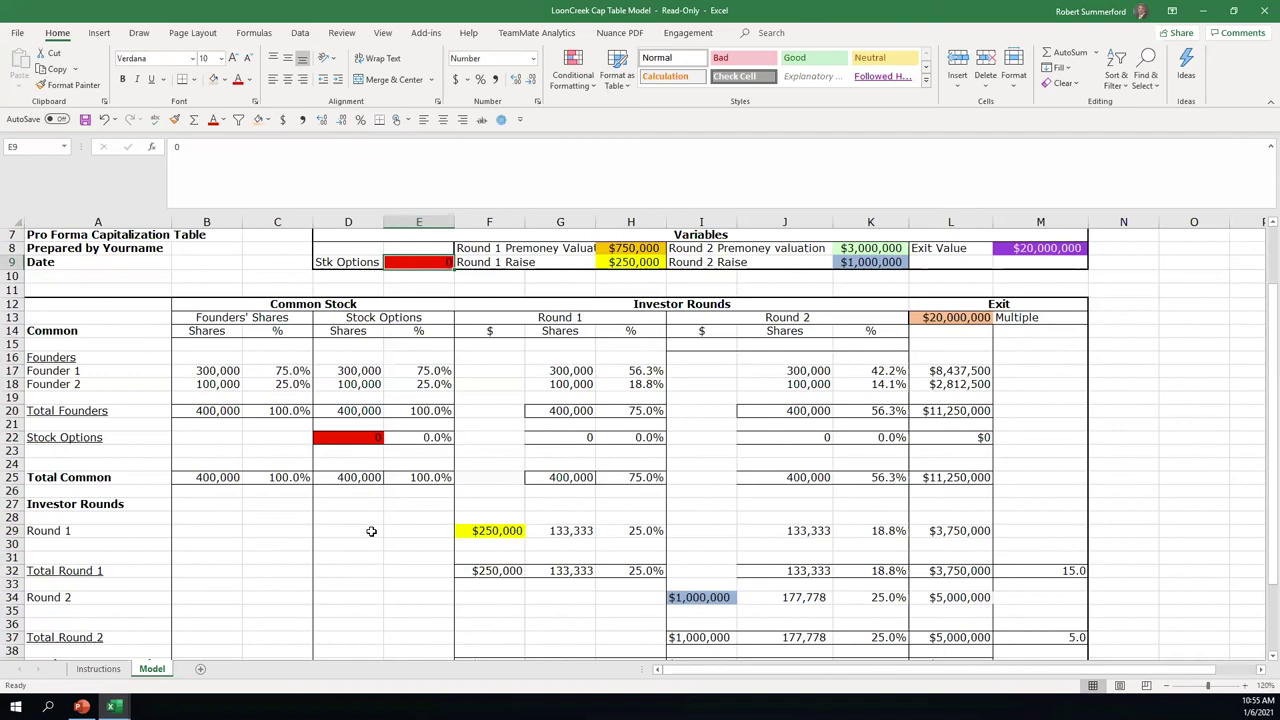
pyautogui.write('5')
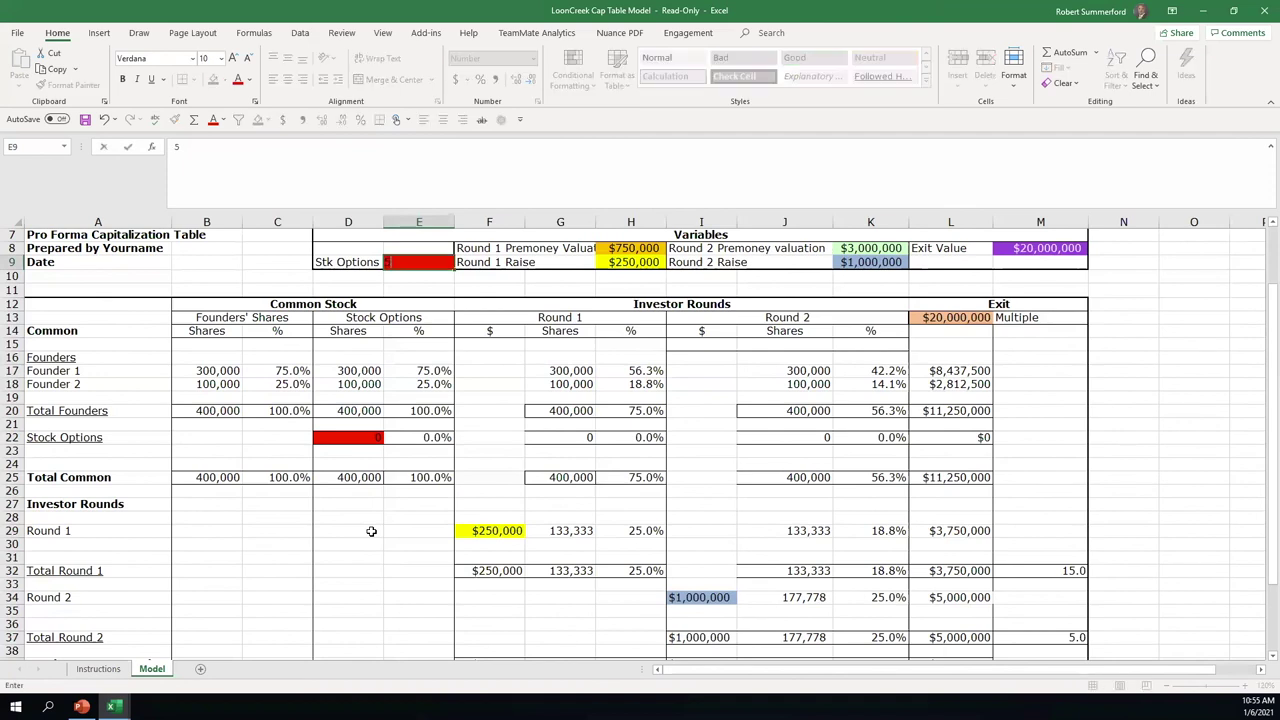
pyautogui.write('00000')
pyautogui.press('Return')
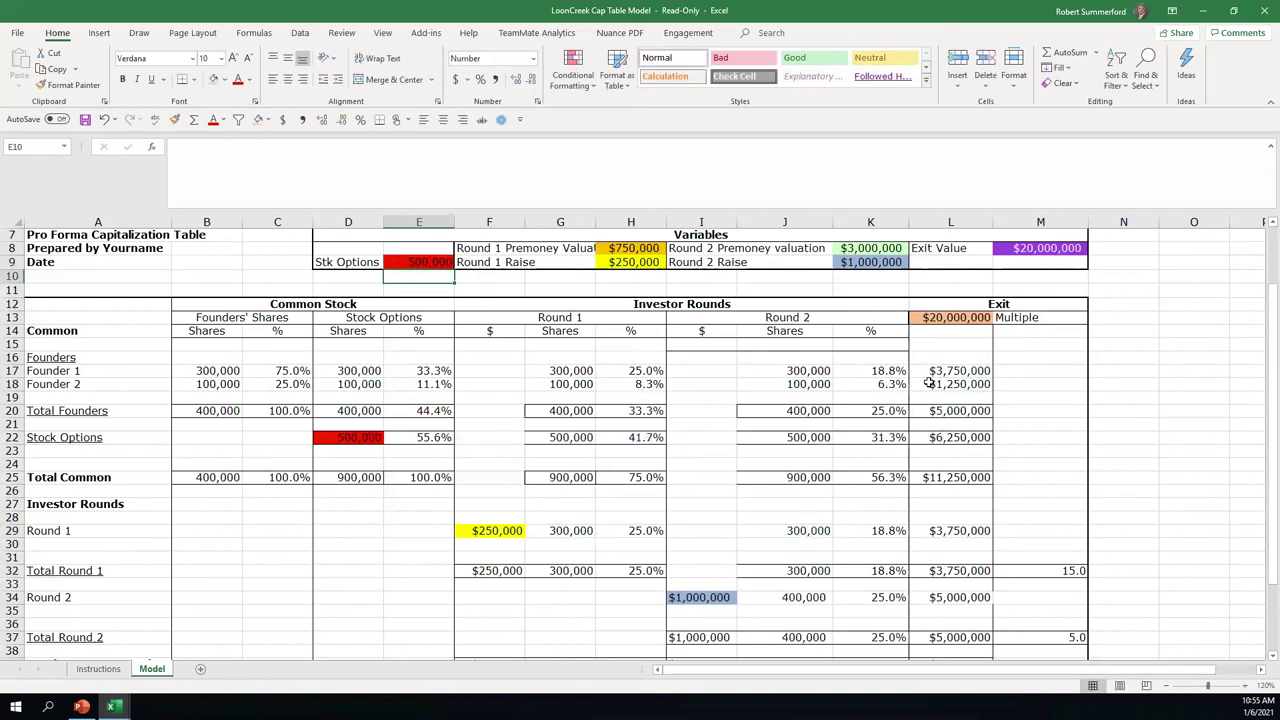
# Try the Stk Options variable at 0 shares, and undo the change
pyautogui.press('Up')
pyautogui.write('0')
pyautogui.hotkey('ctrl', 'Return')
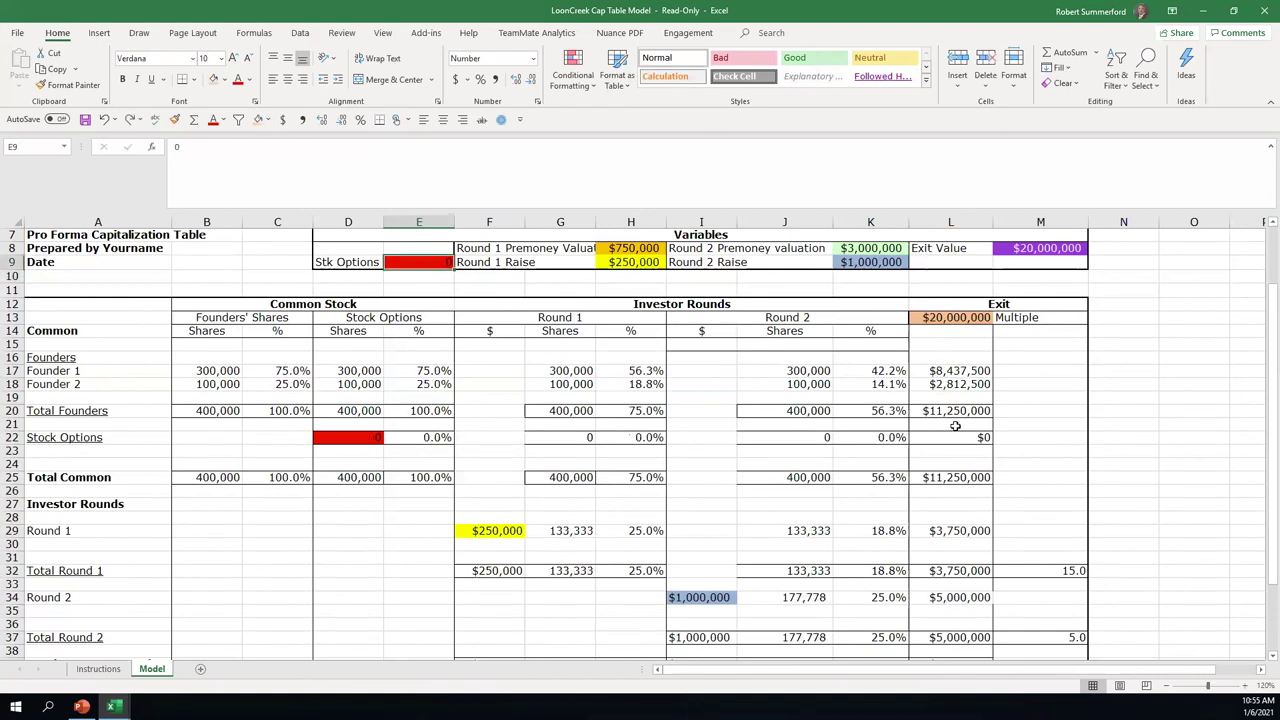
pyautogui.click(130, 120)
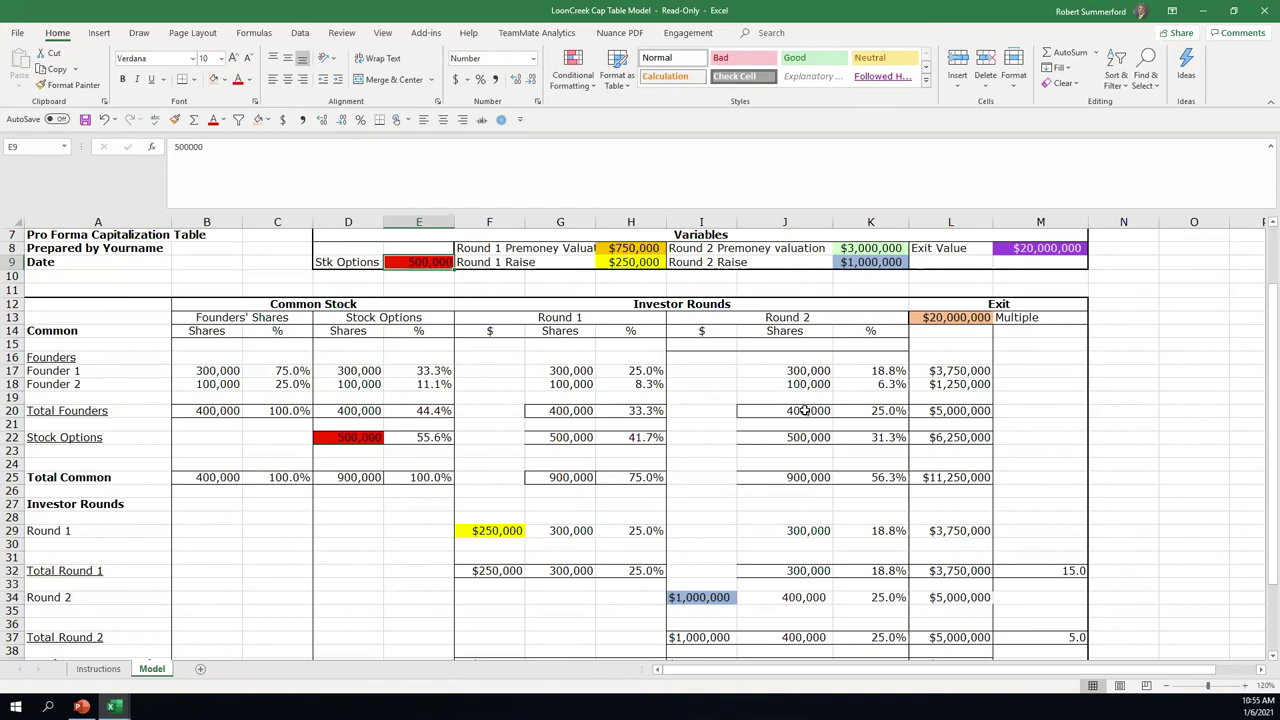
# Try an Exit Value of $10,000,000 in the Variables block, and undo the change
pyautogui.click(1052, 249)
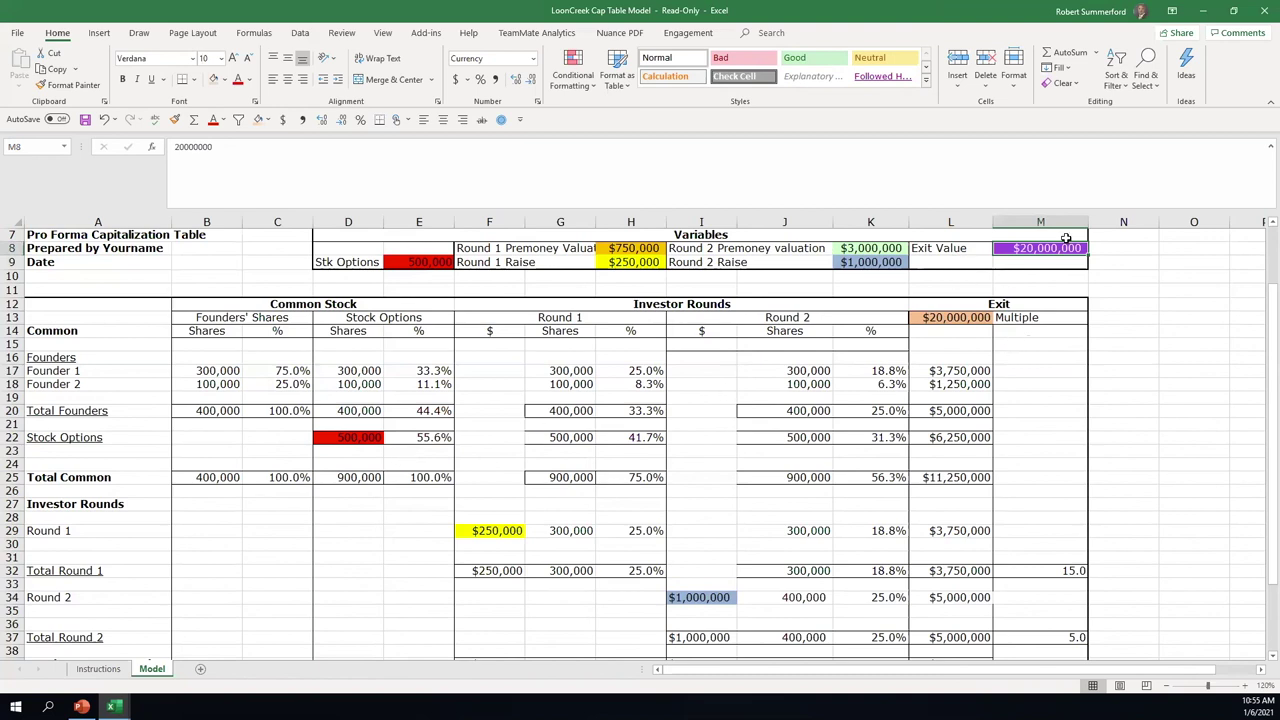
pyautogui.write('100')
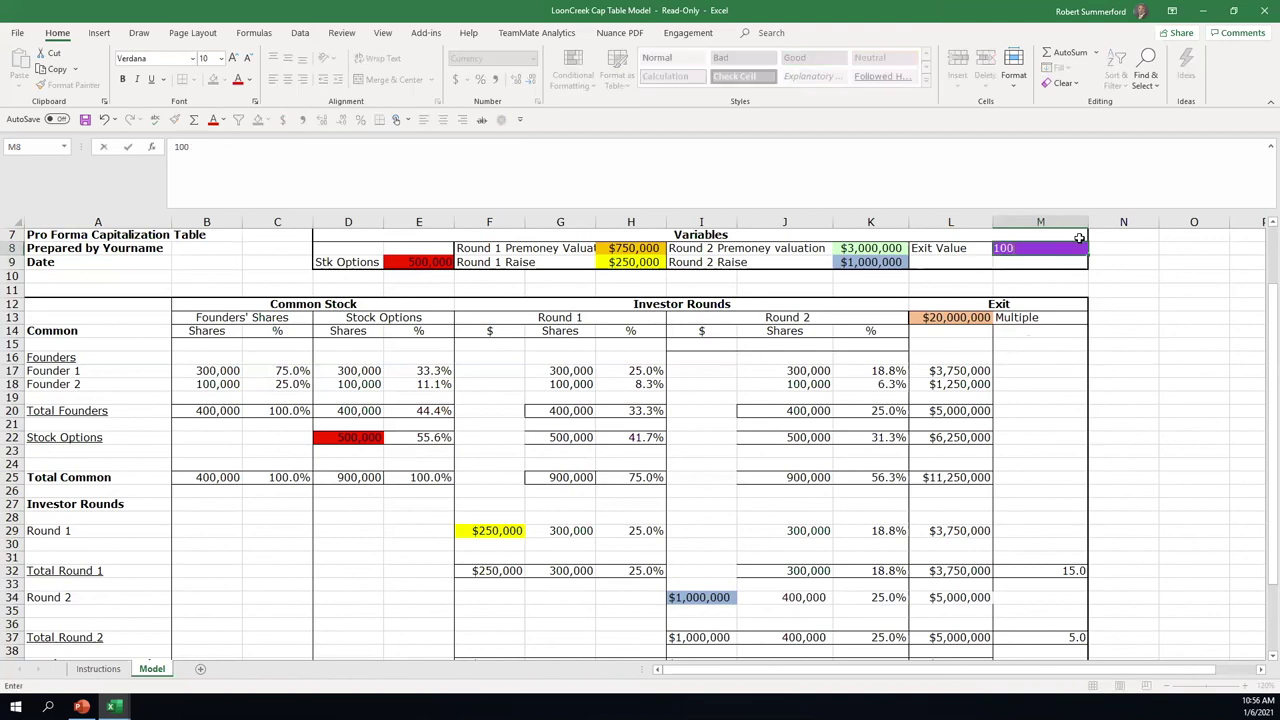
pyautogui.write('00000')
pyautogui.press('Return')
pyautogui.hotkey('ctrl', 'z')
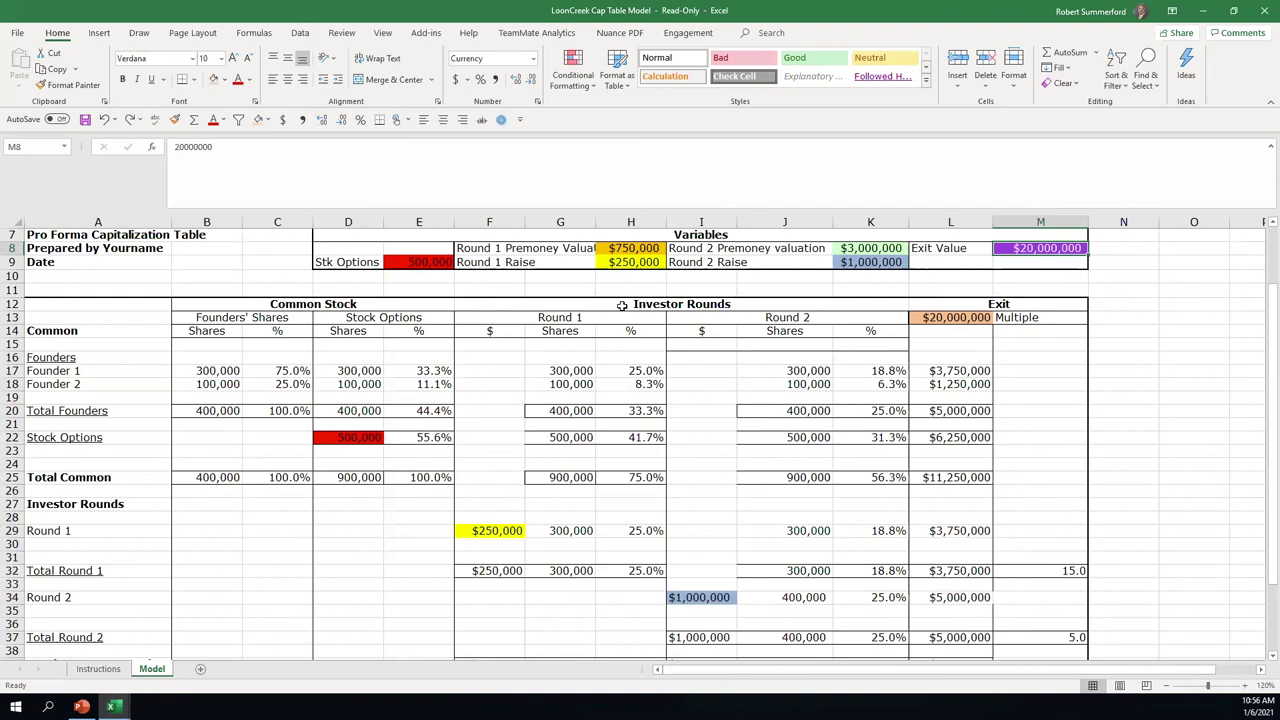
# Set the Round 1 premoney valuation to $1,000,000 and the Round 2 premoney valuation to $4,000,000
pyautogui.click(640, 247)
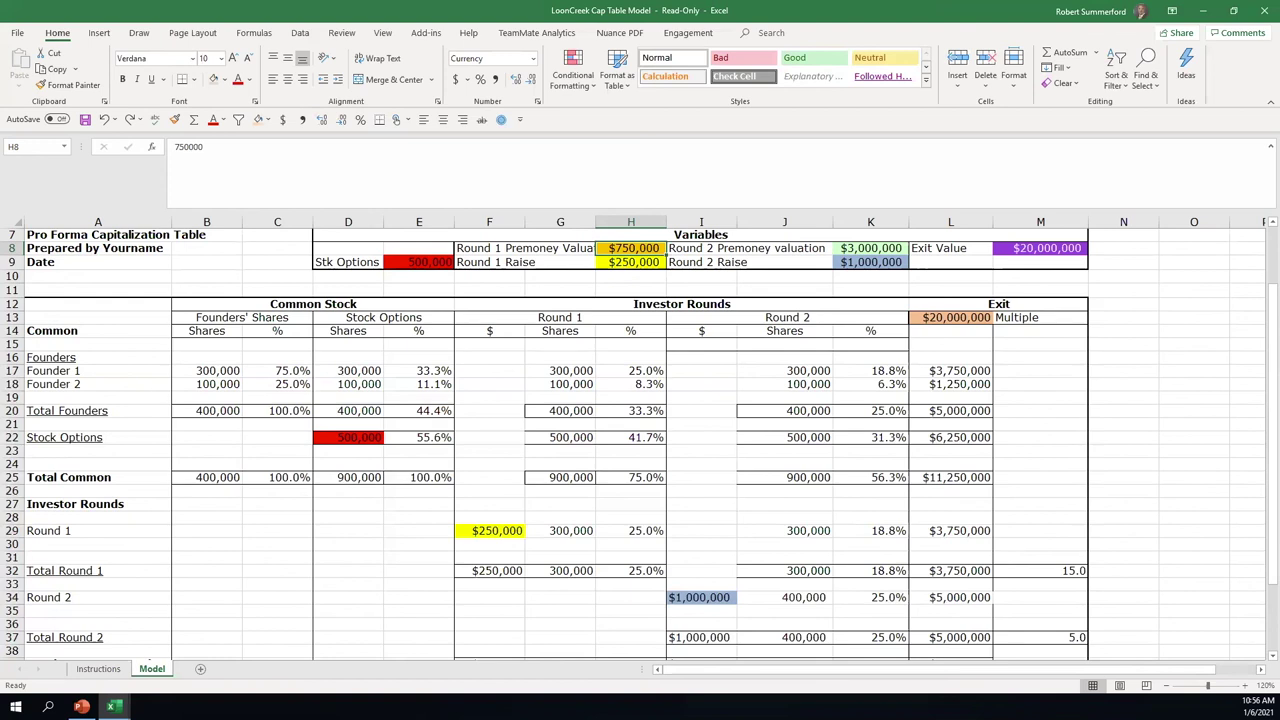
pyautogui.write('1000000')
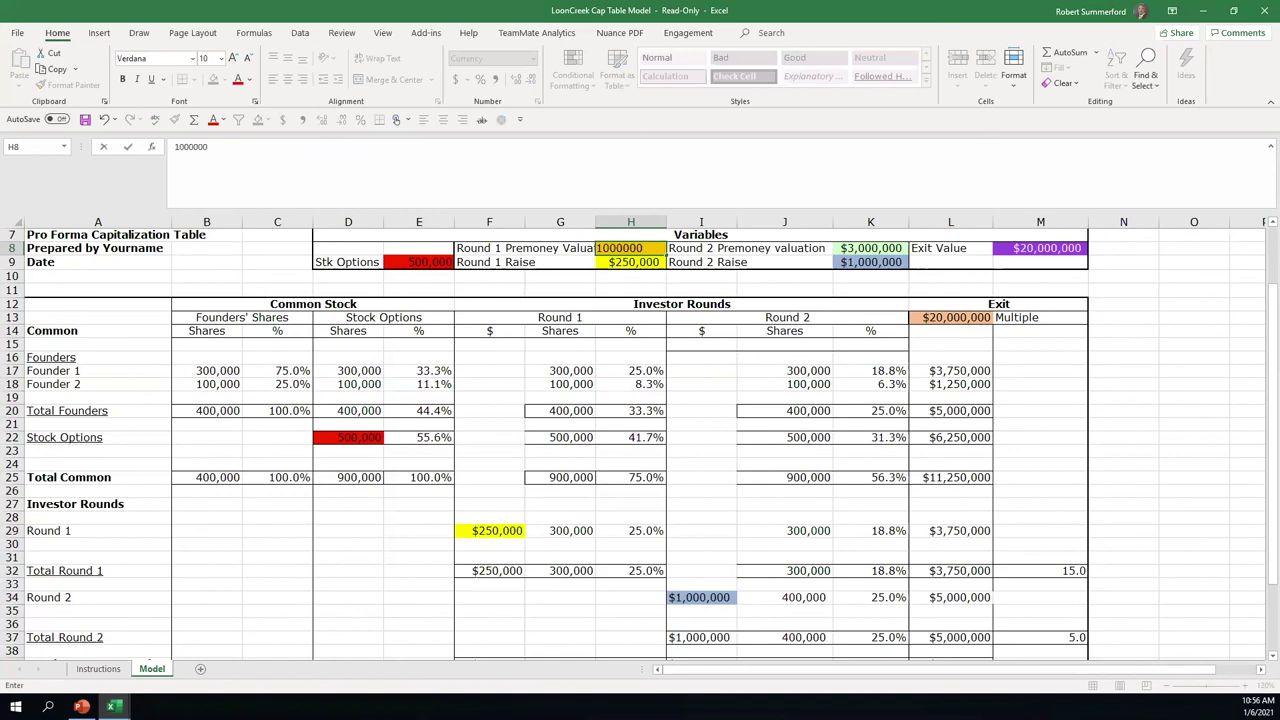
pyautogui.press('Return')
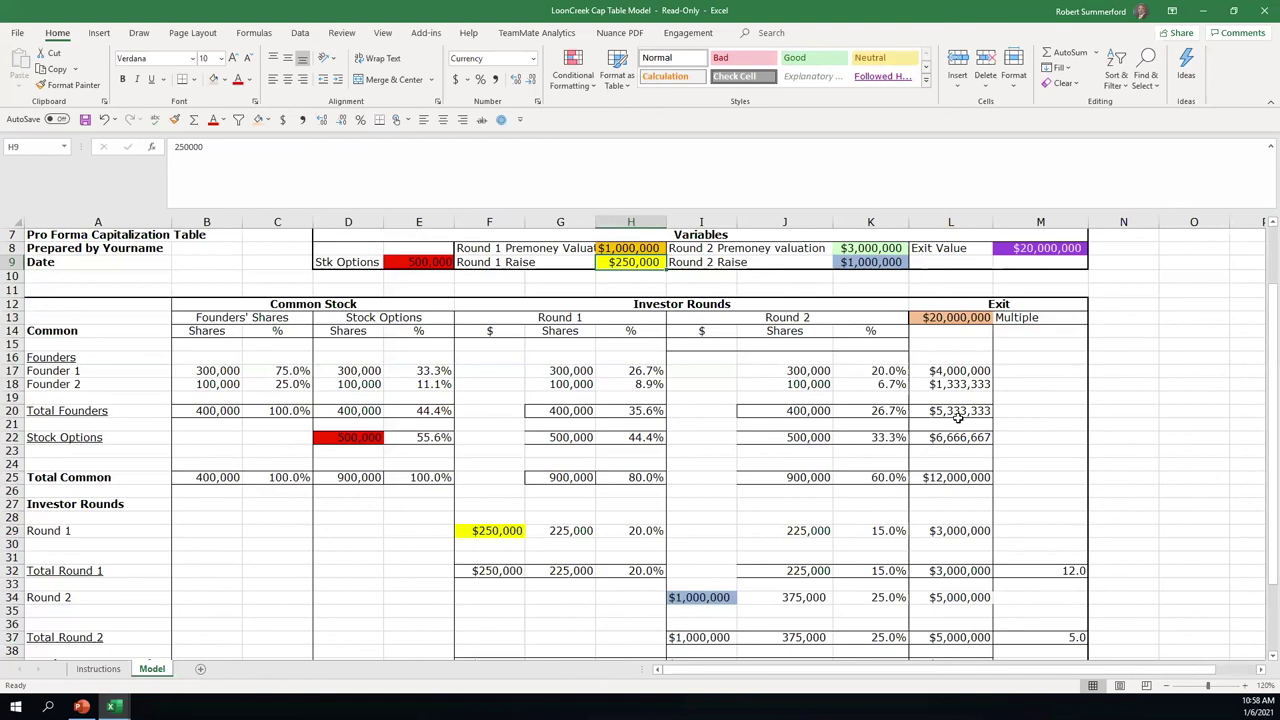
pyautogui.click(864, 247)
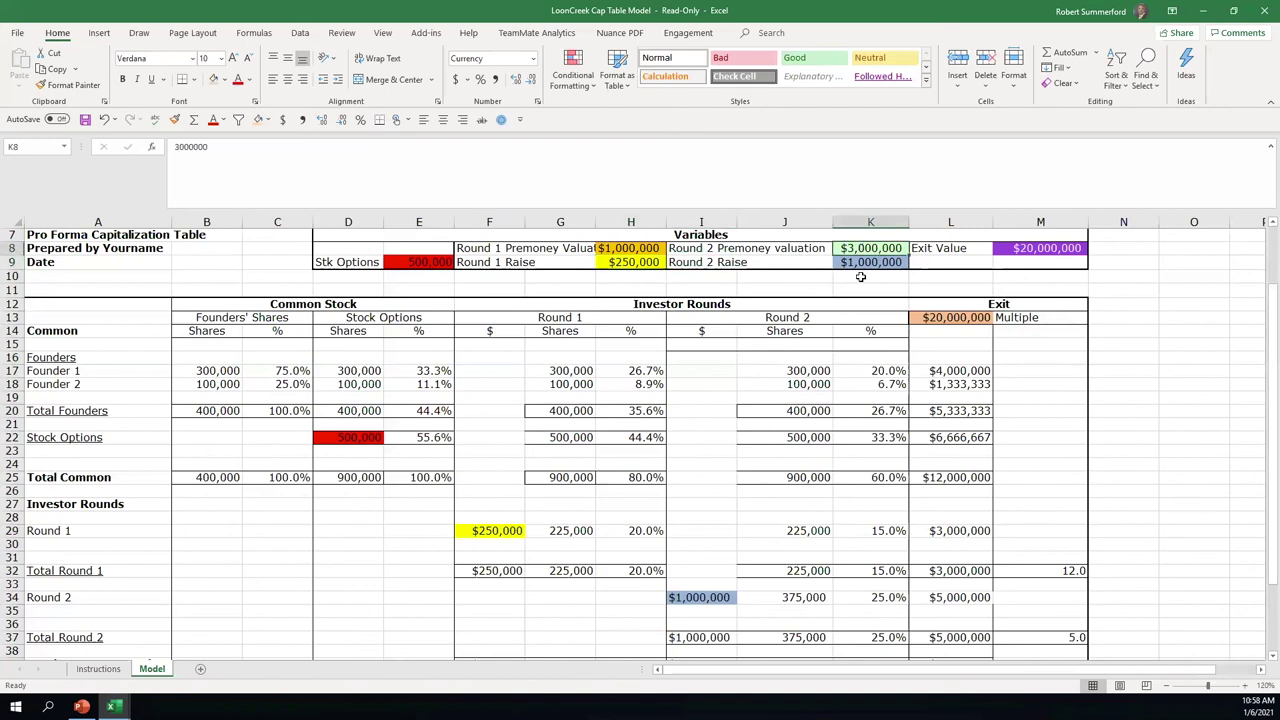
pyautogui.write('4000000')
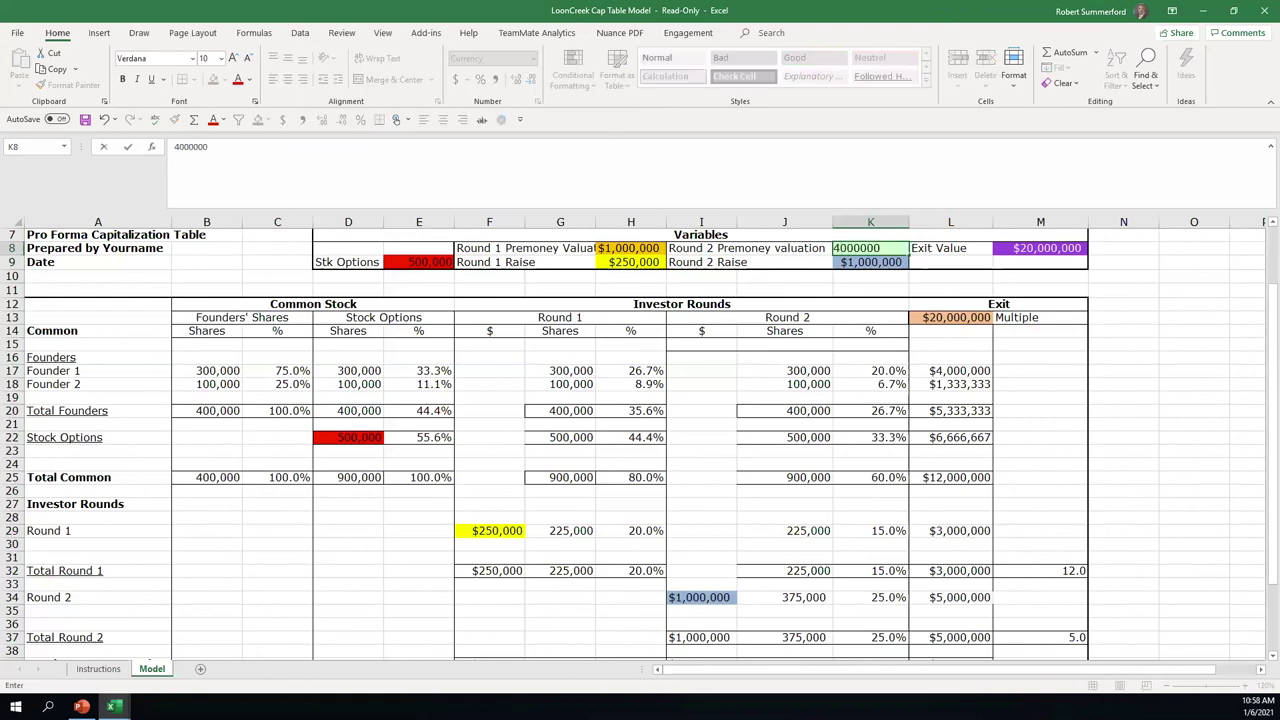
pyautogui.press('Return')
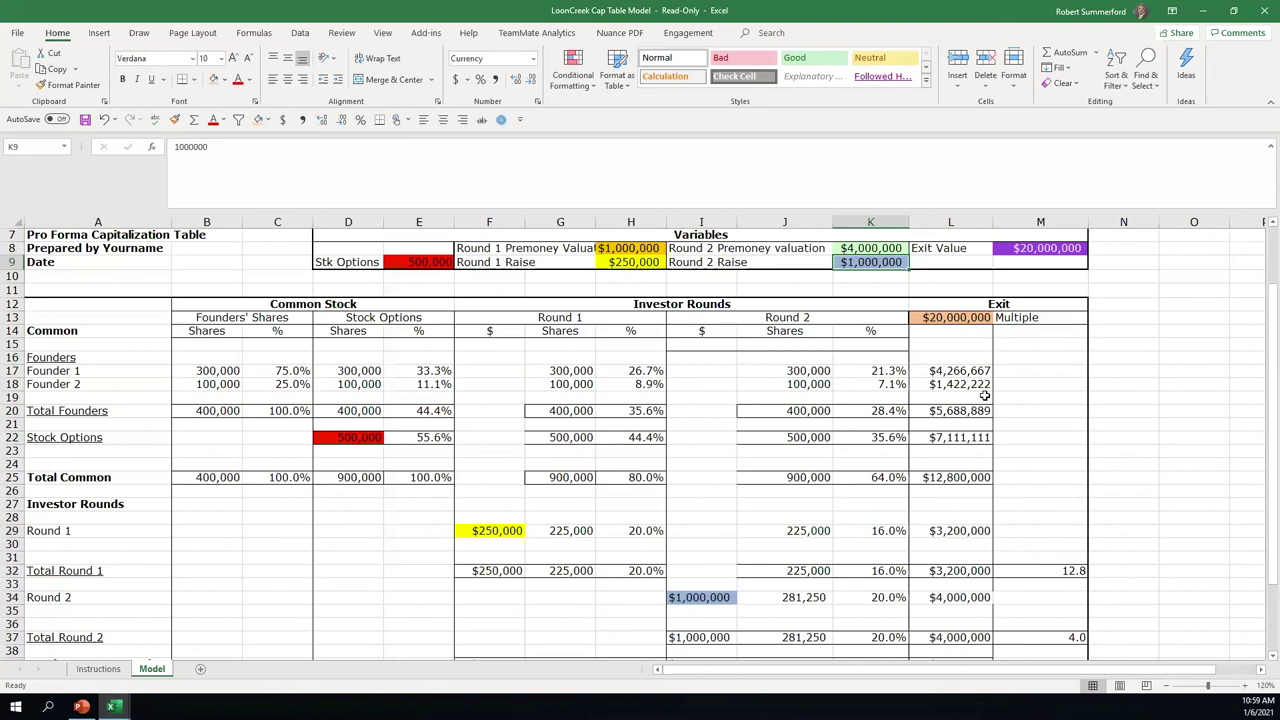
# Set the Stk Options variable in cell E9 to 200,000 shares
pyautogui.click(412, 264)
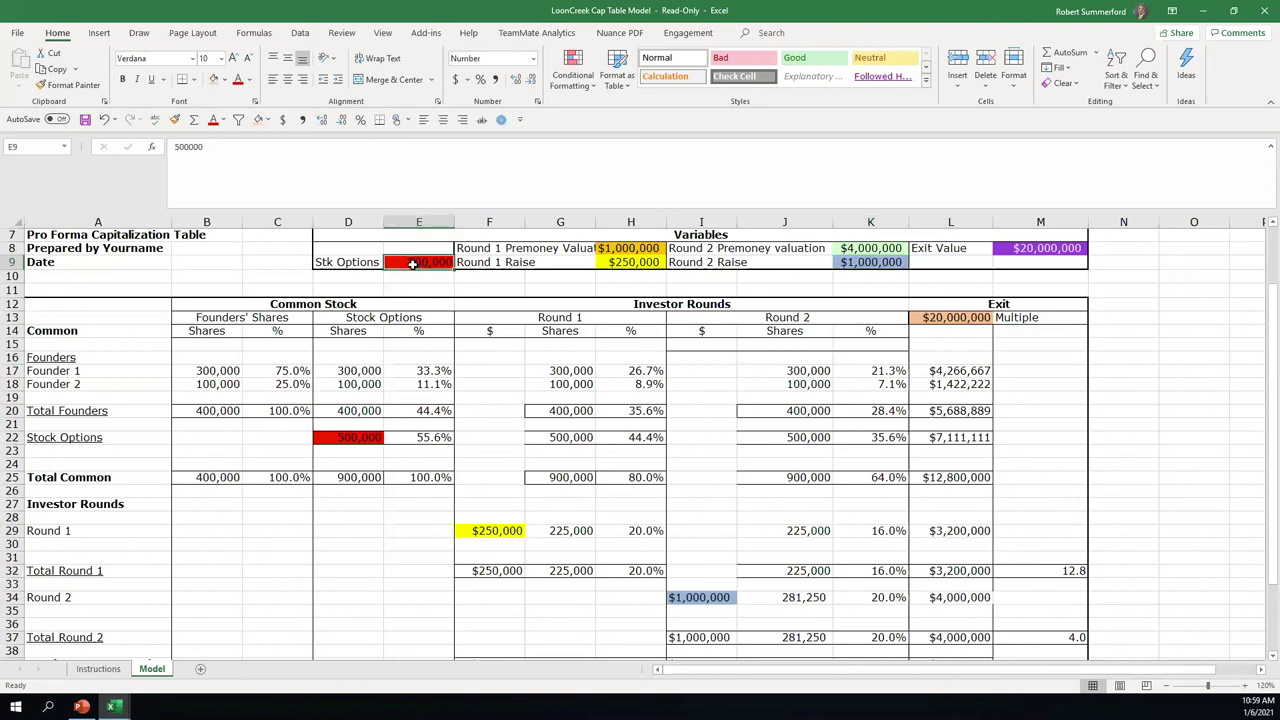
pyautogui.write('200000')
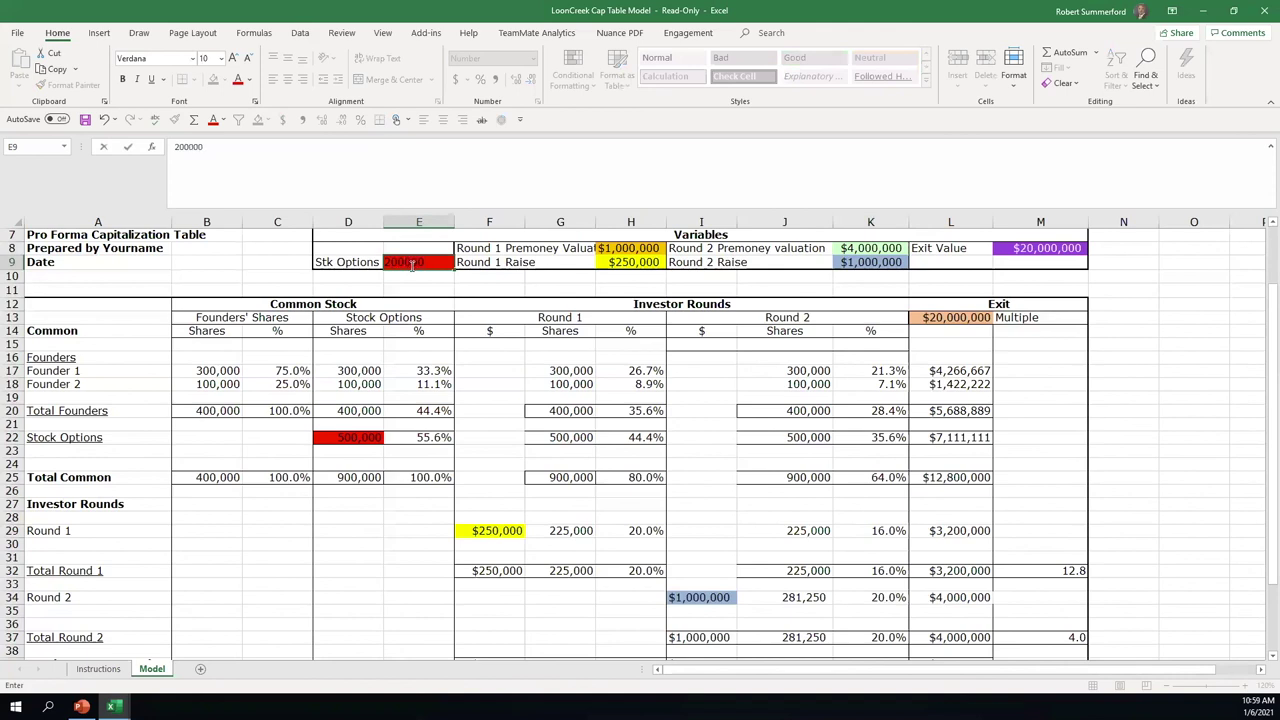
pyautogui.press('Return')
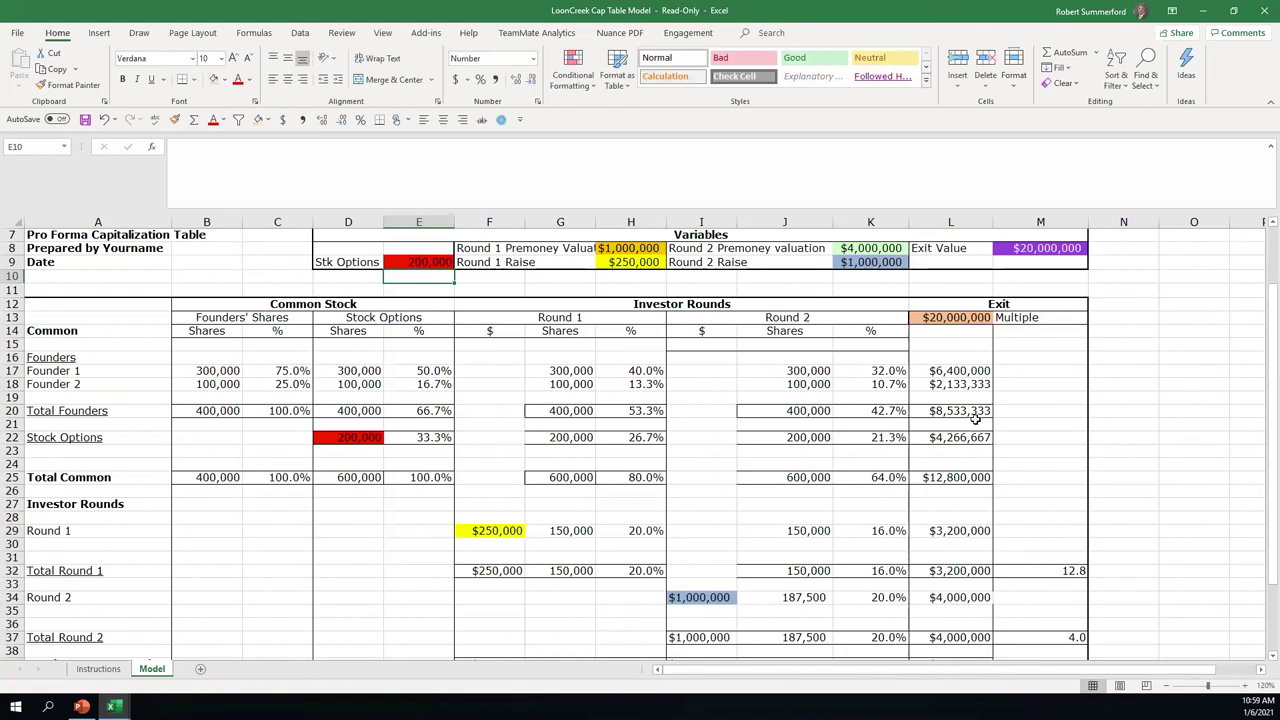
# Enter 500,000 directly as the share count in the table's Stock Options row, cell D22
pyautogui.click(372, 440)
pyautogui.write('500000')
pyautogui.press('BackSpace')
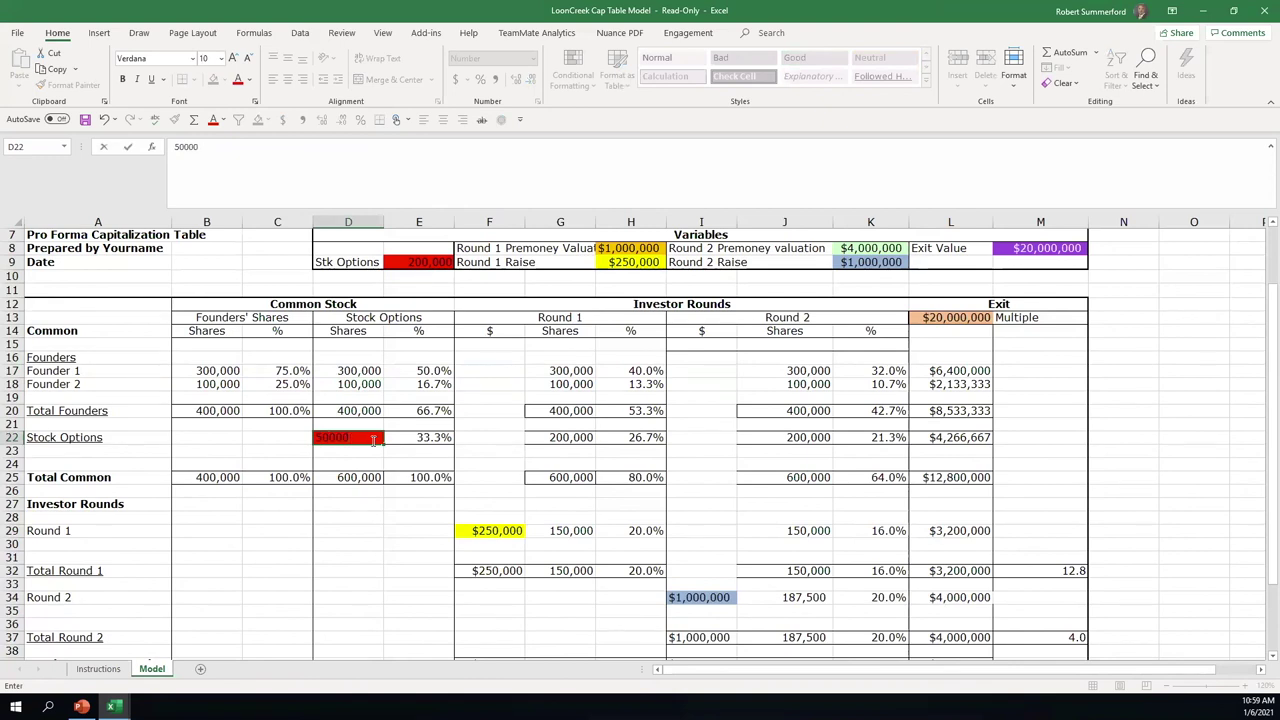
pyautogui.press('Return')
pyautogui.click(373, 441)
pyautogui.click(391, 181)
pyautogui.write('0')
pyautogui.press('Return')
# Set the Exit Value variable in cell M8 to $25,000,000
pyautogui.click(1046, 249)
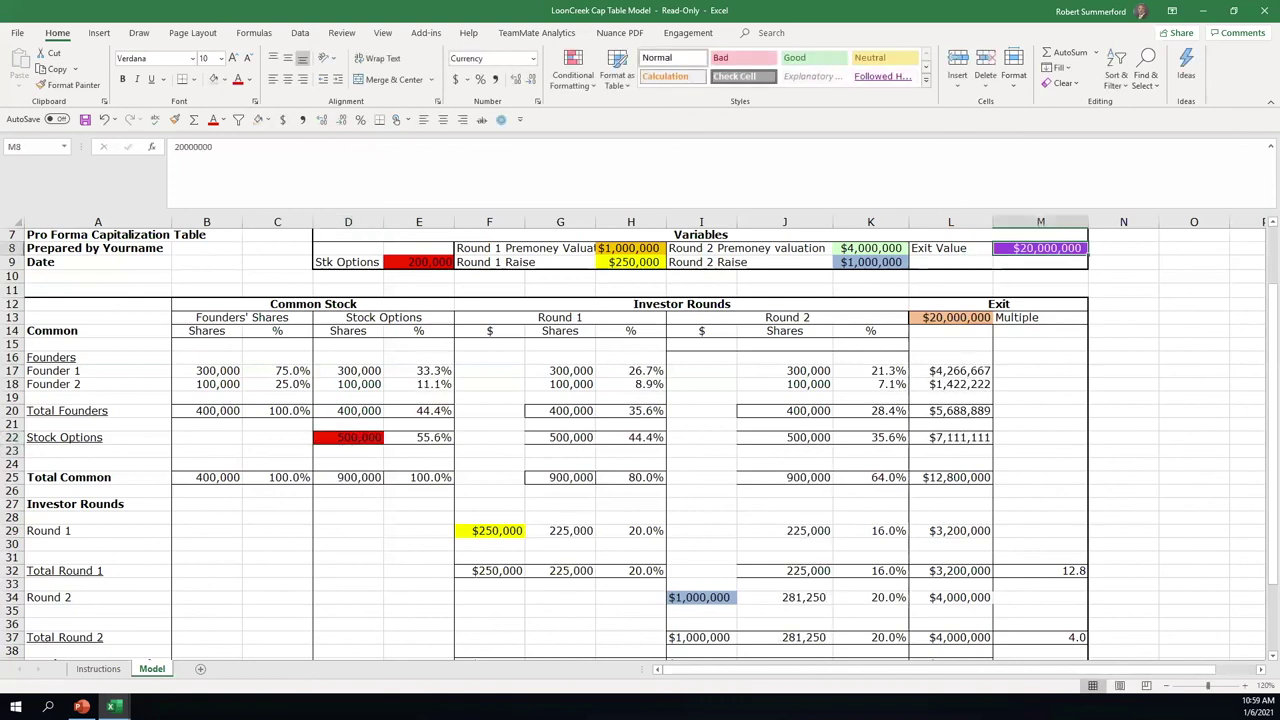
pyautogui.write('25000000')
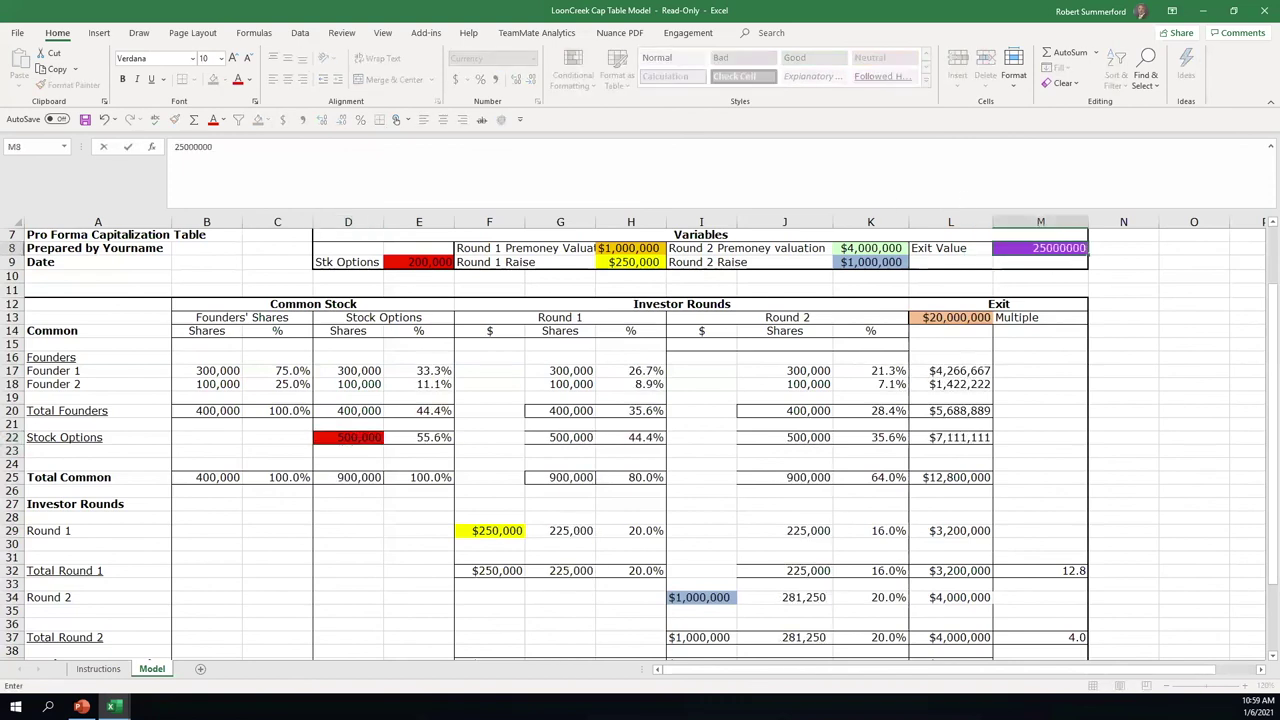
pyautogui.press('Return')
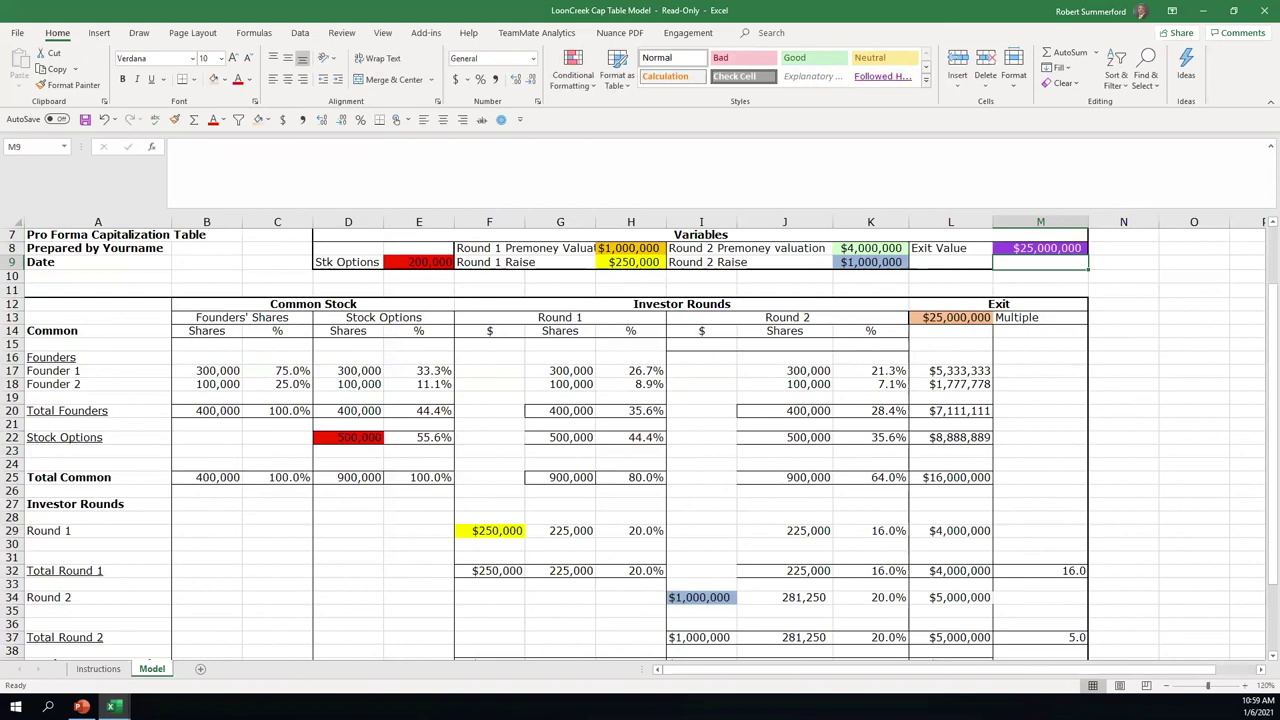
# Switch to the Copy of Additional Example Cap Table 1620 workbook and examine the fully diluted percentages of Investors 12 and 13
pyautogui.click(114, 706)
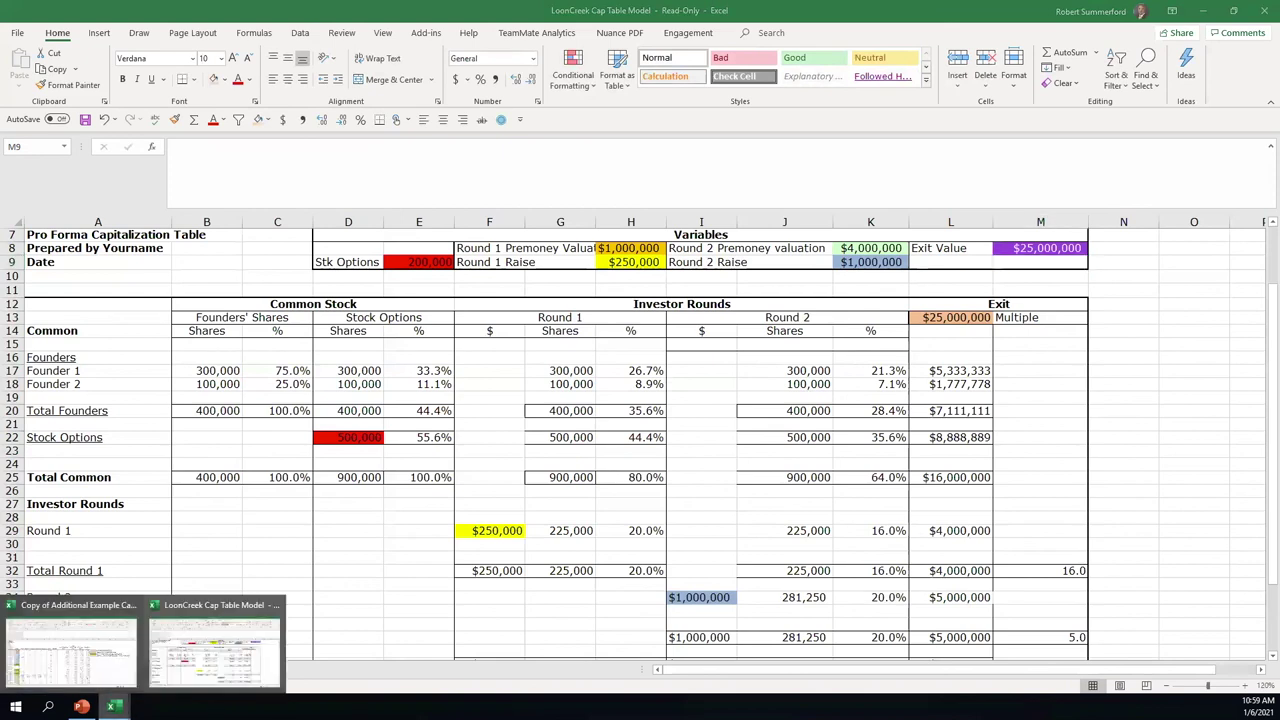
pyautogui.click(117, 664)
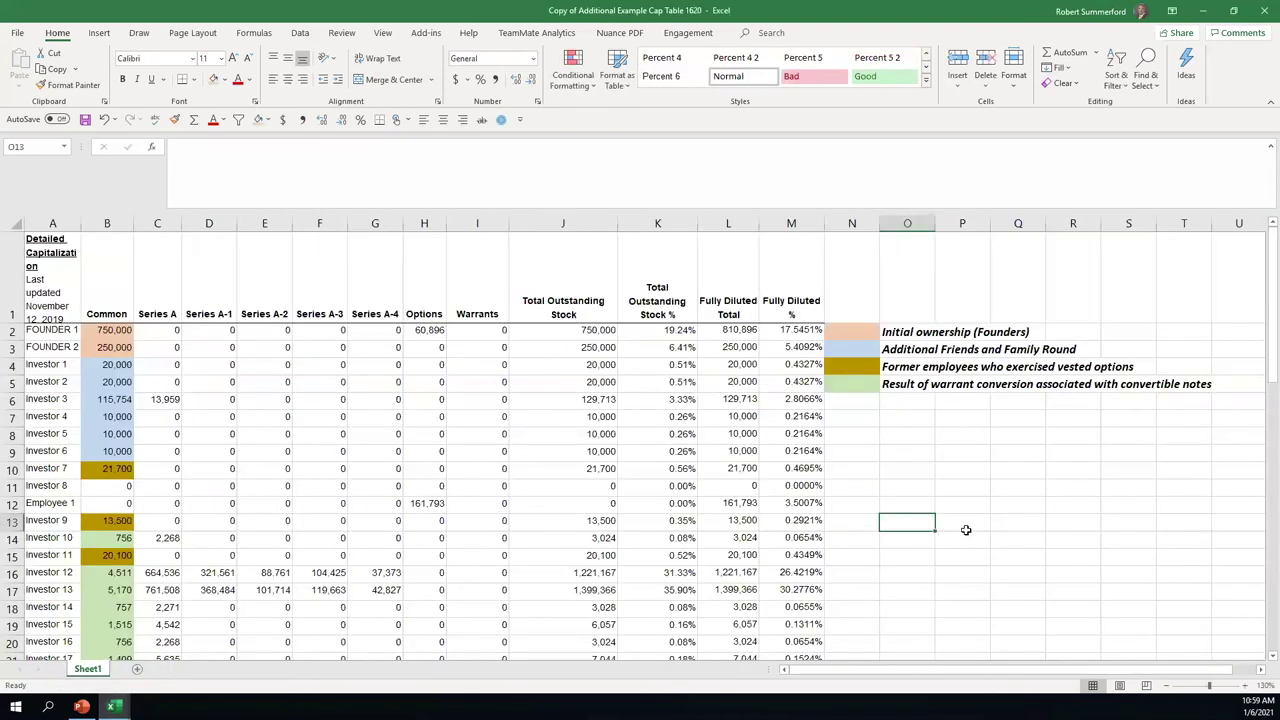
pyautogui.scroll(-1, 965, 528)
pyautogui.scroll(1, 965, 528)
pyautogui.scroll(1, 965, 528)
pyautogui.click(793, 580)
pyautogui.moveTo(793, 580); pyautogui.dragTo(795, 590)
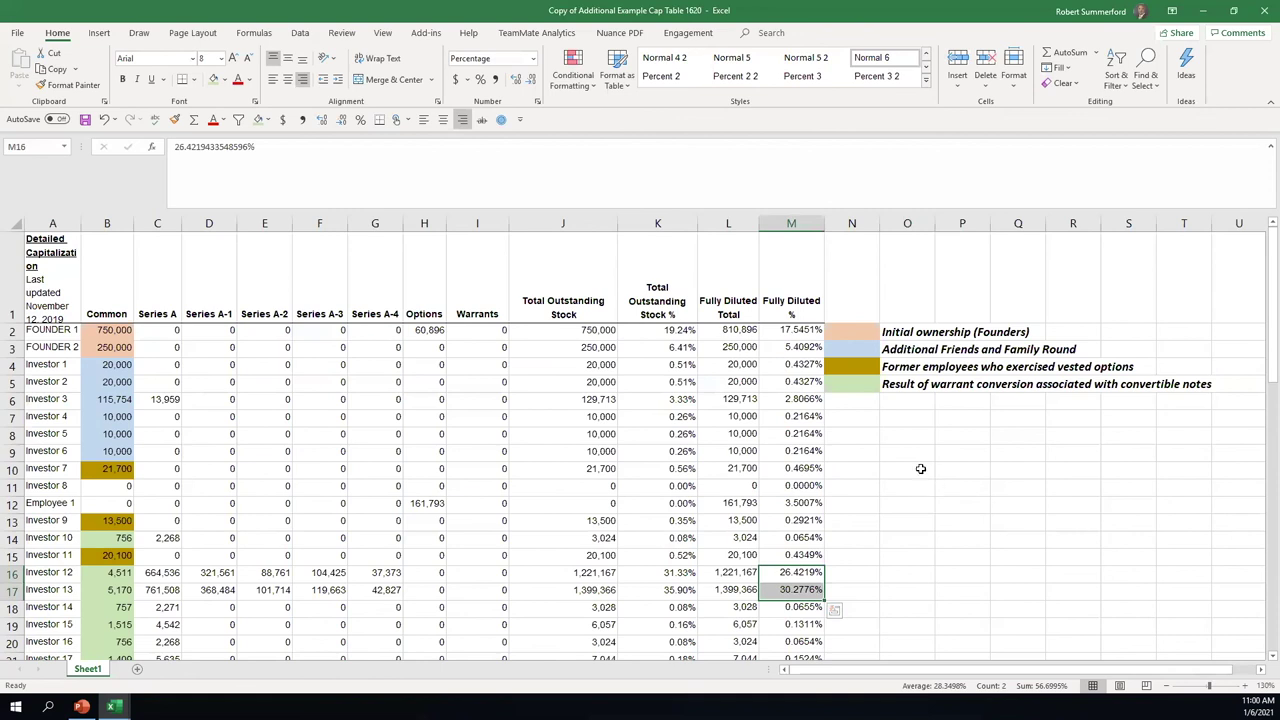
# Examine the founders' colour key, their common share counts and Founder 2's fully diluted percentage against the other holders
pyautogui.click(870, 330)
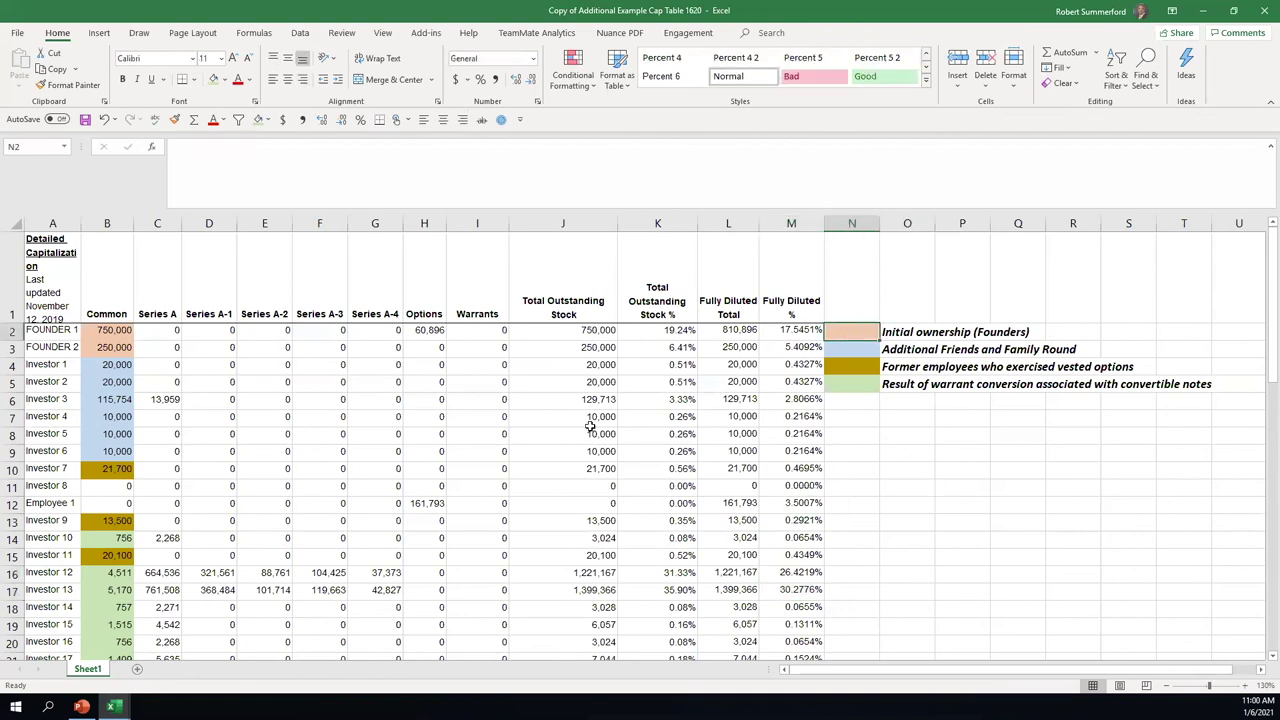
pyautogui.moveTo(48, 332); pyautogui.dragTo(50, 348)
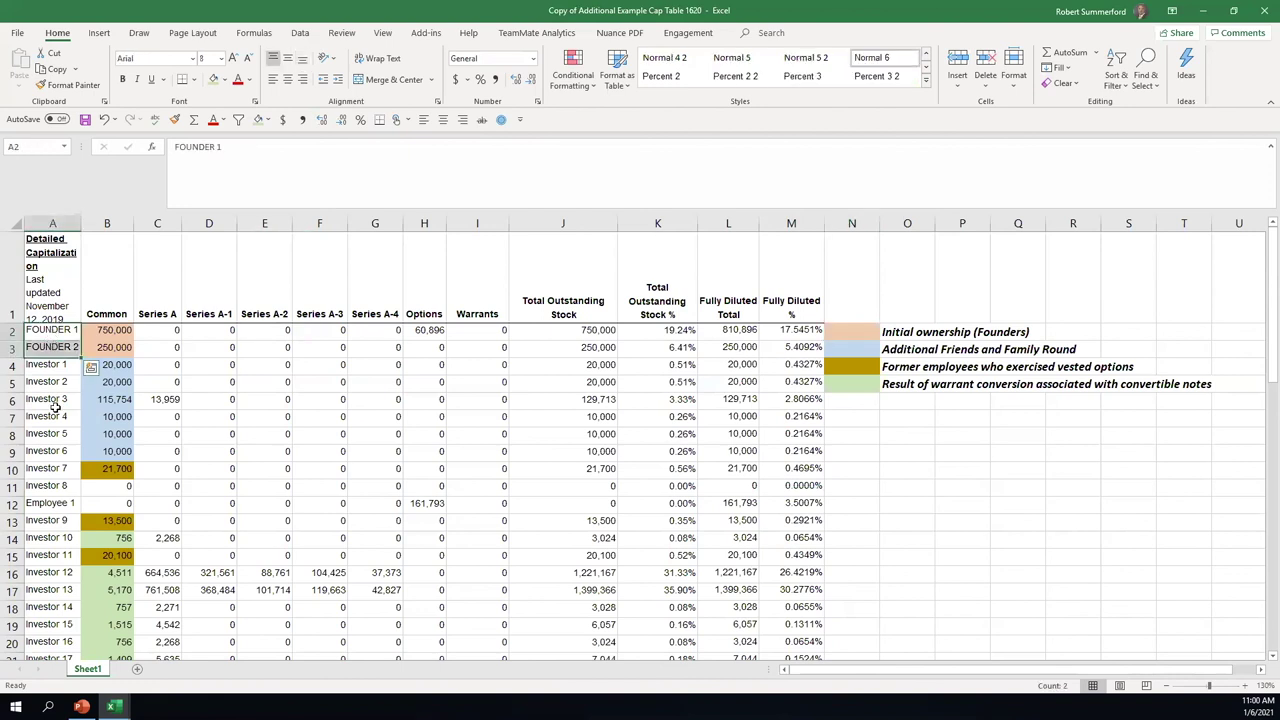
pyautogui.moveTo(121, 330); pyautogui.dragTo(123, 347)
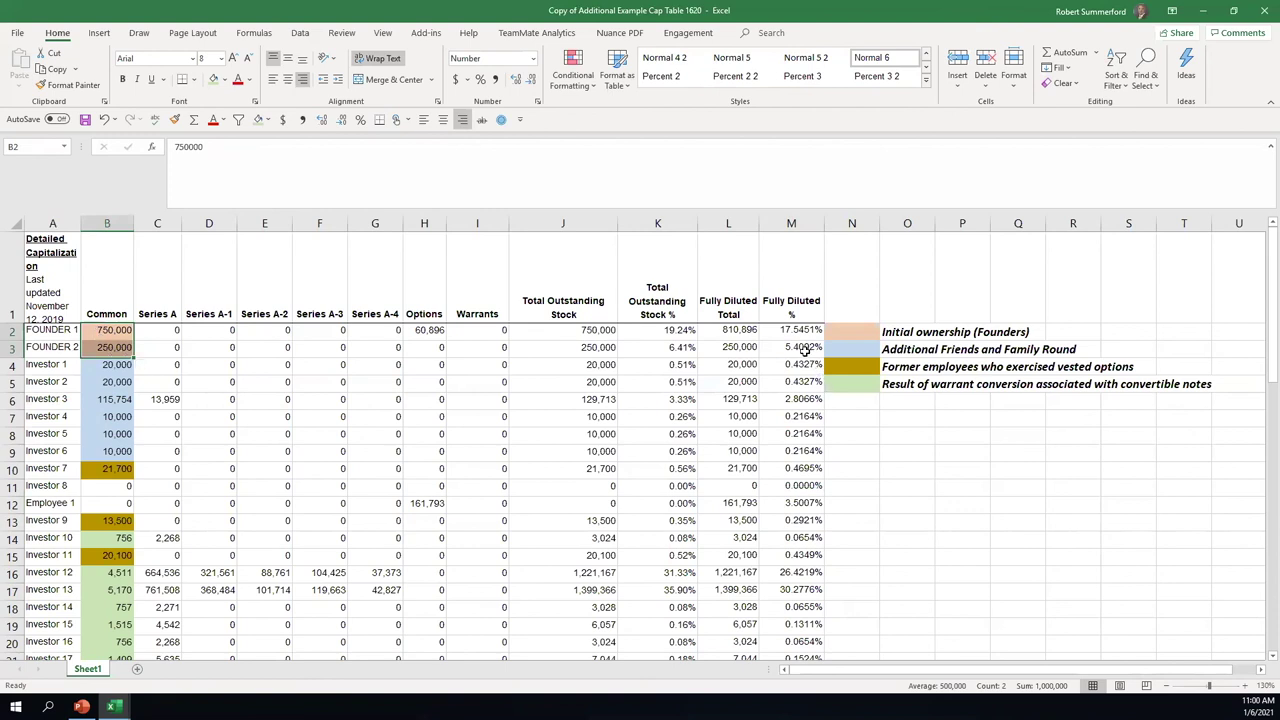
pyautogui.click(809, 349)
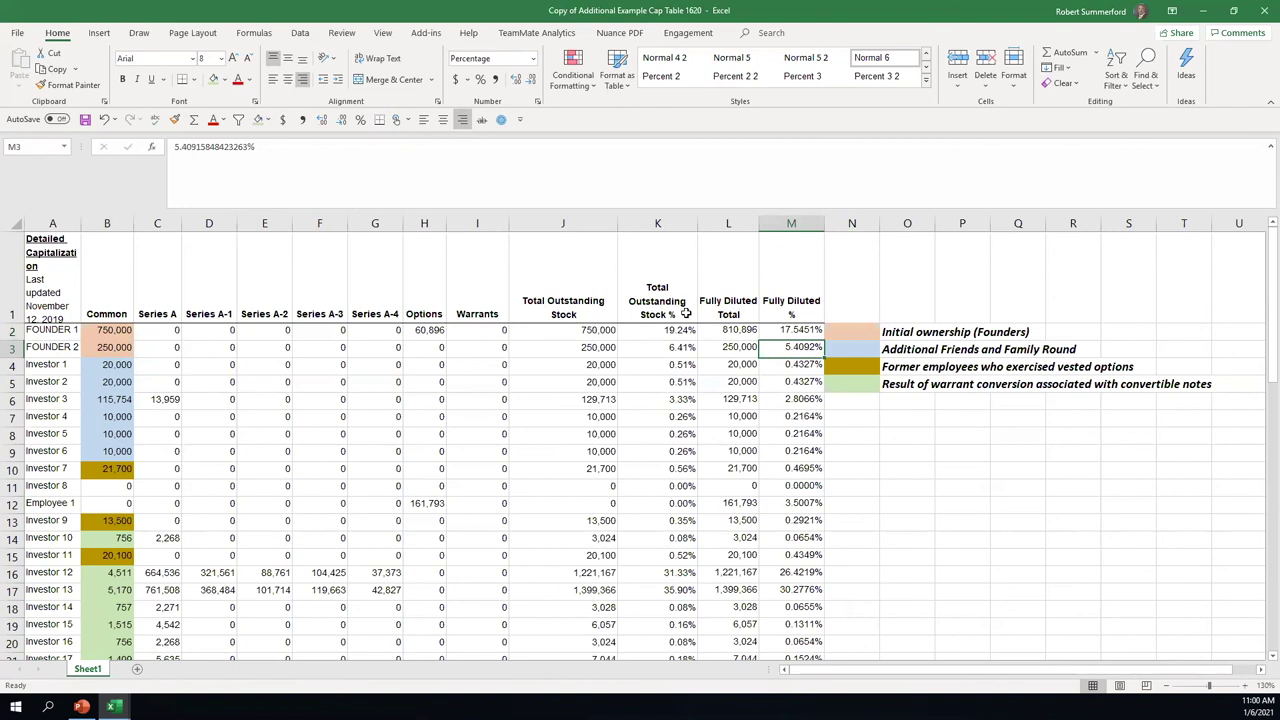
pyautogui.scroll(-3, 609, 422)
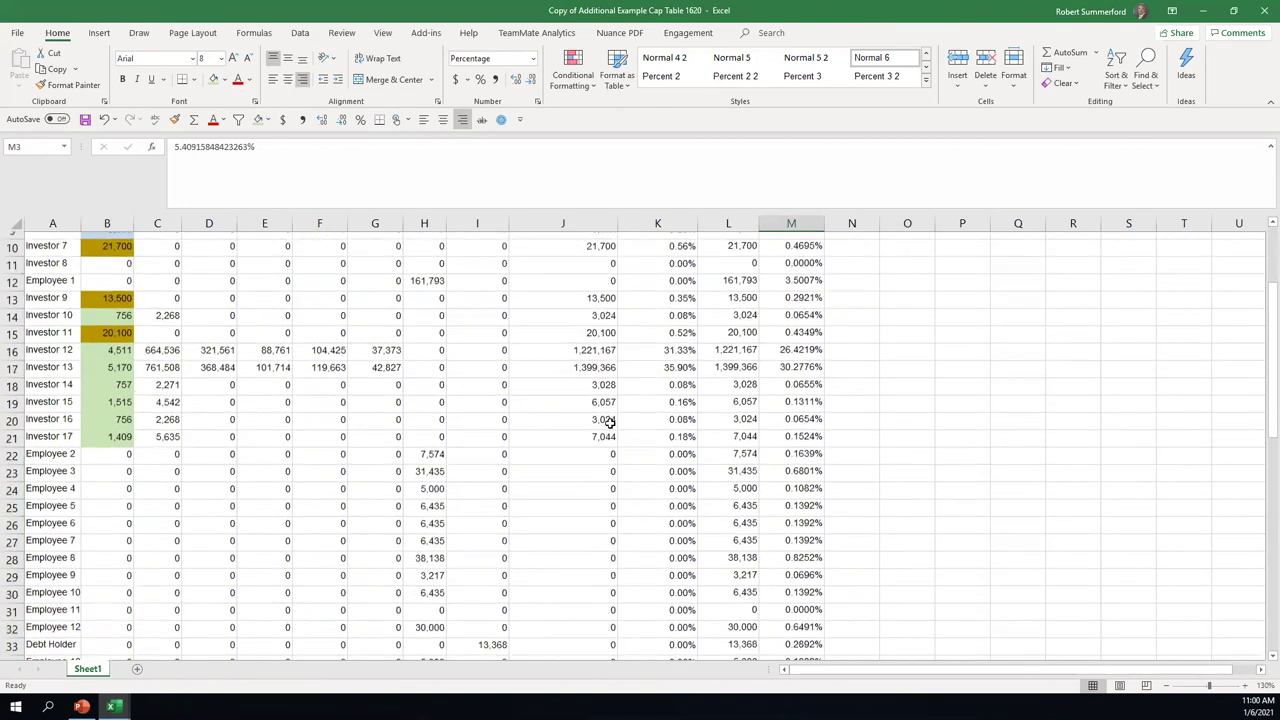
pyautogui.scroll(3, 609, 422)
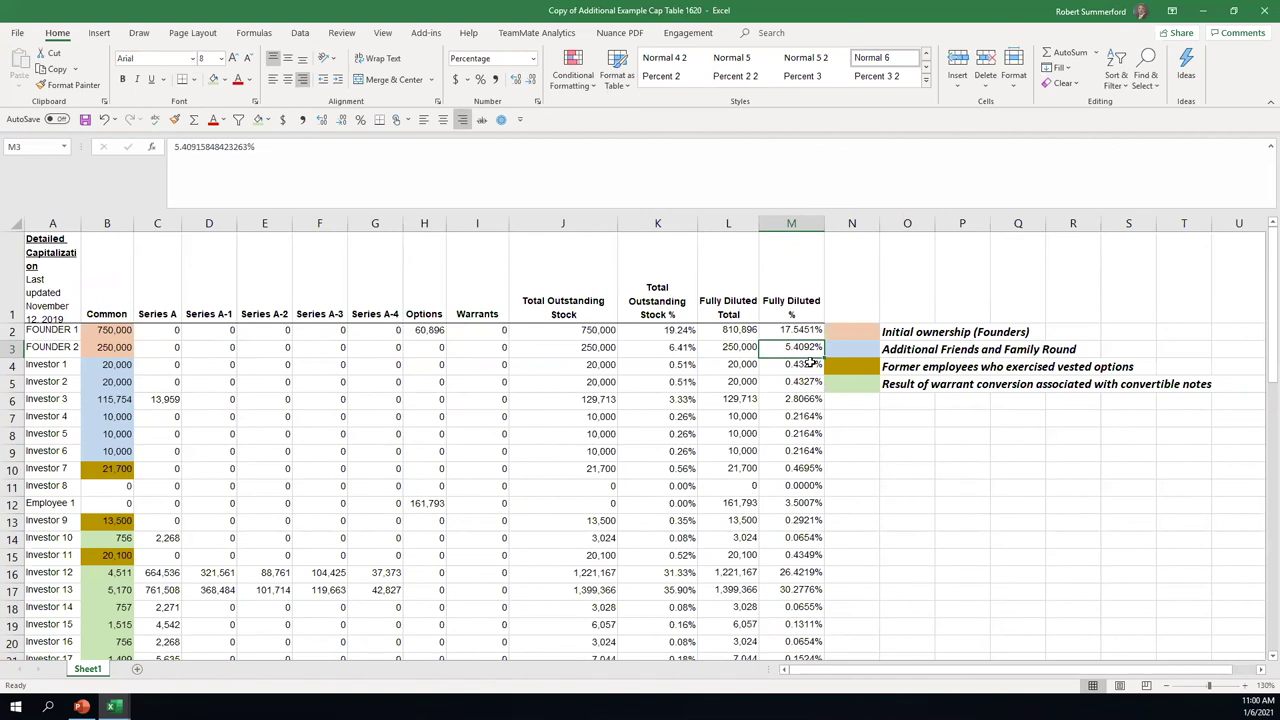
# Compare the Total Outstanding Stock % and Fully Diluted Total columns down the investor and employee rows
pyautogui.click(679, 294)
pyautogui.click(734, 287)
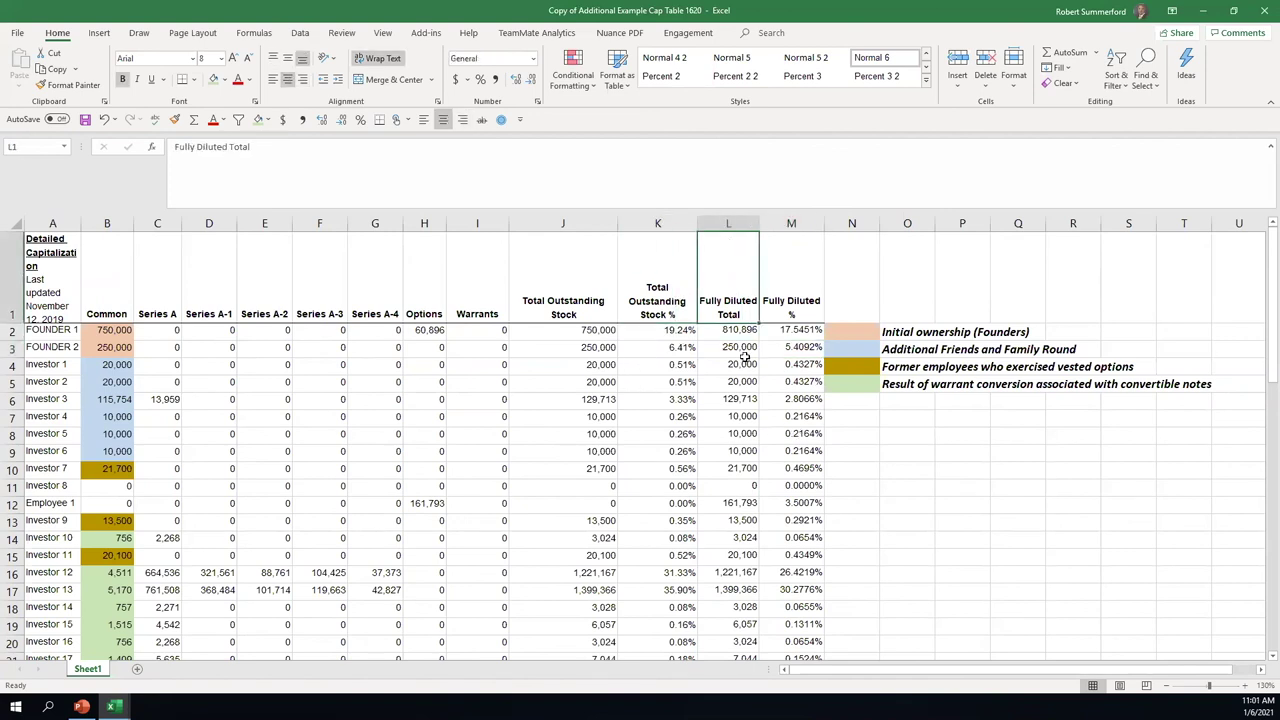
pyautogui.scroll(-1, 728, 408)
pyautogui.scroll(-2, 728, 408)
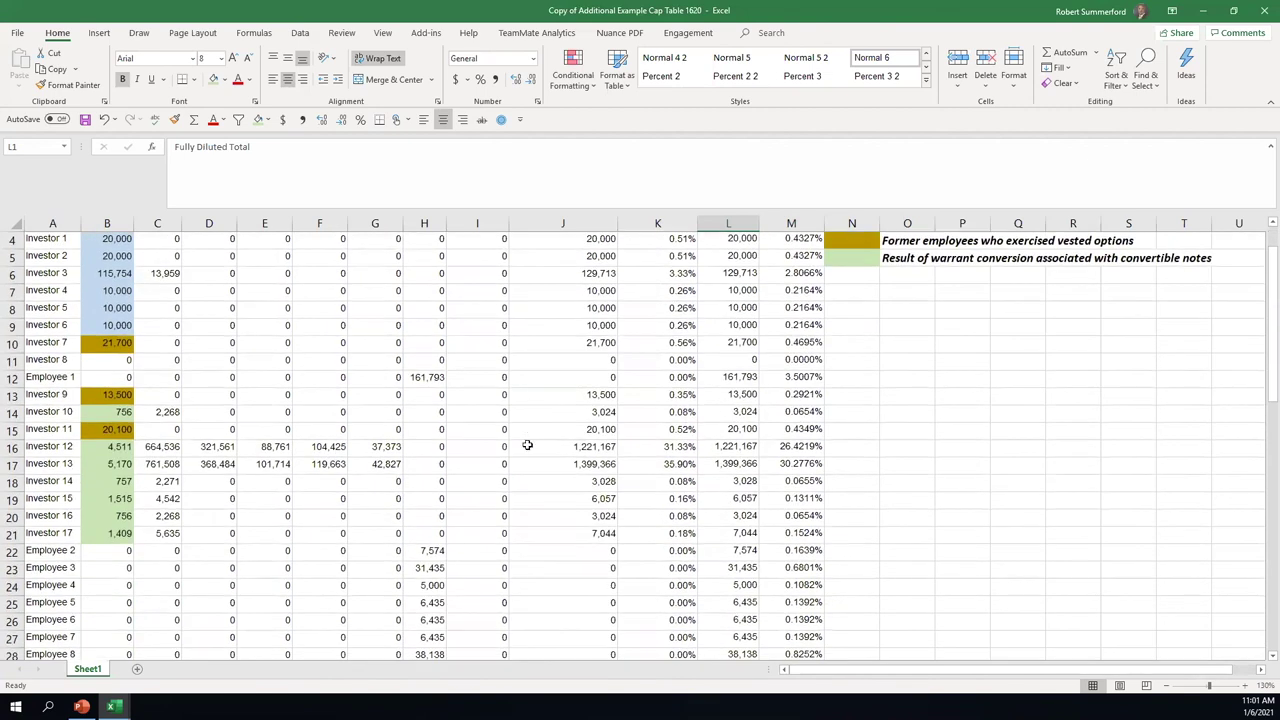
# Examine the Options and Warrants headings, then compare Founder 1's options, outstanding stock percentage and fully diluted percentage
pyautogui.scroll(1, 456, 410)
pyautogui.moveTo(424, 290); pyautogui.dragTo(477, 290)
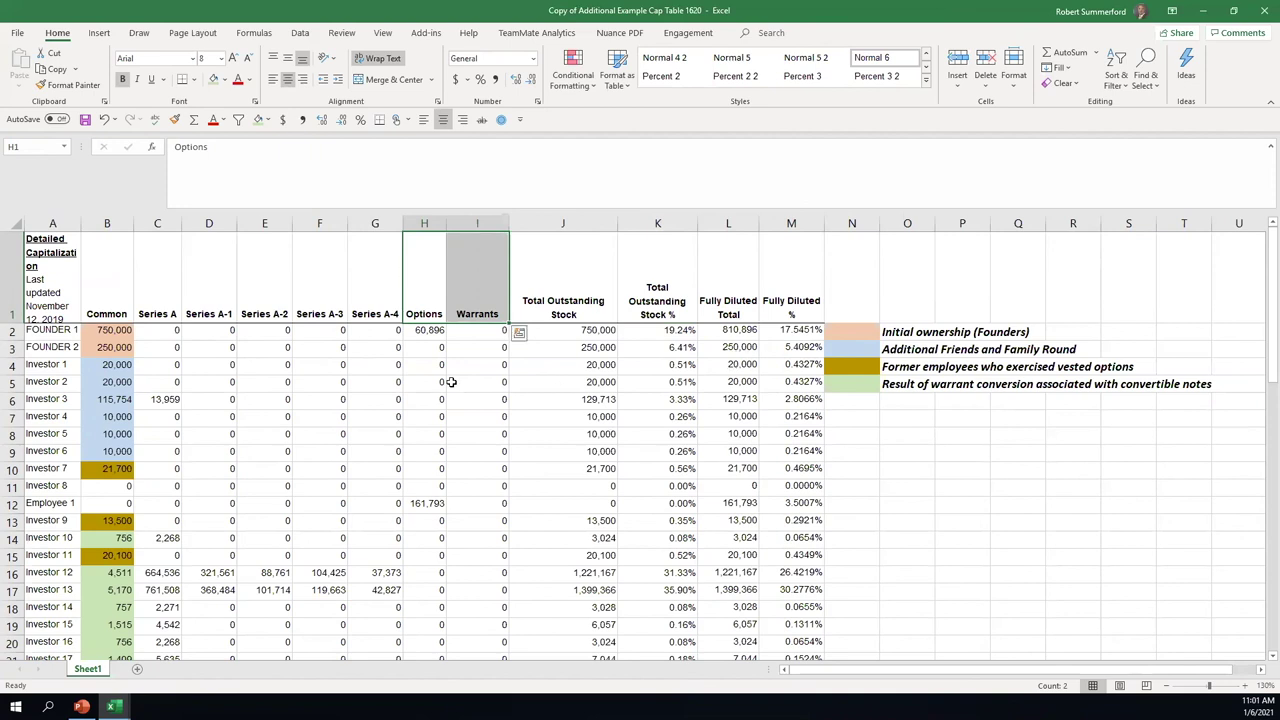
pyautogui.click(428, 332)
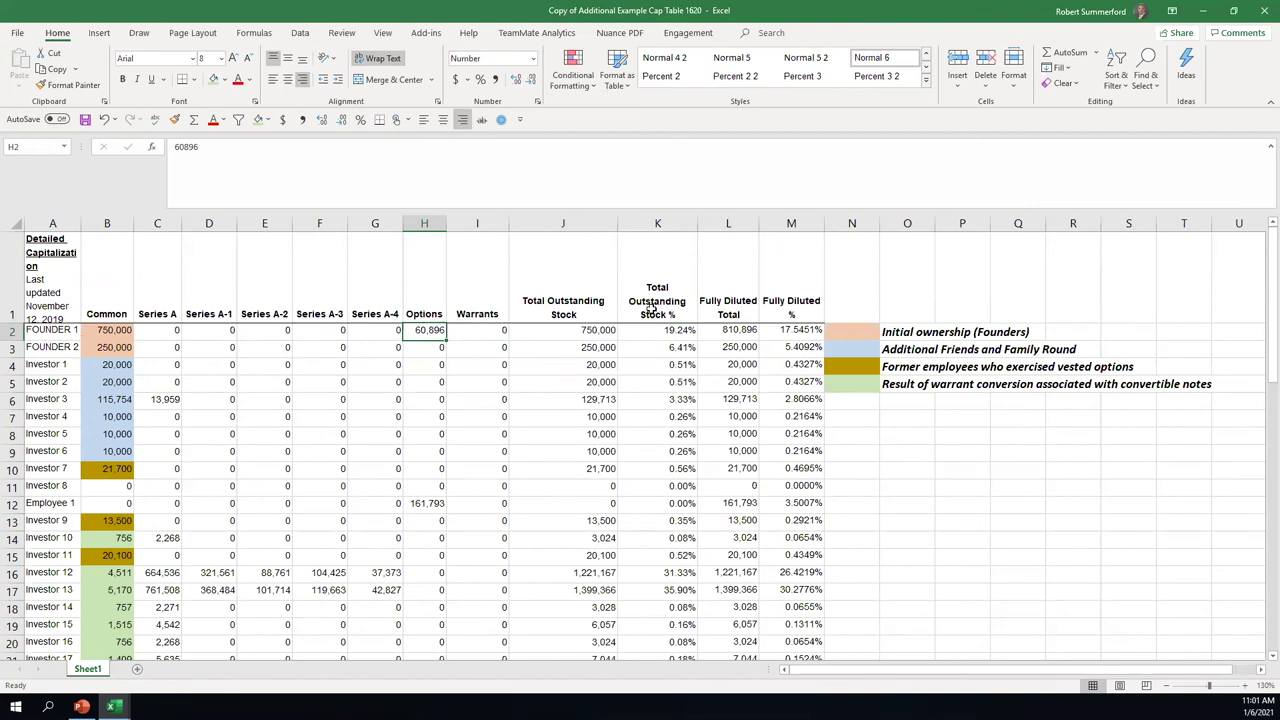
pyautogui.click(657, 335)
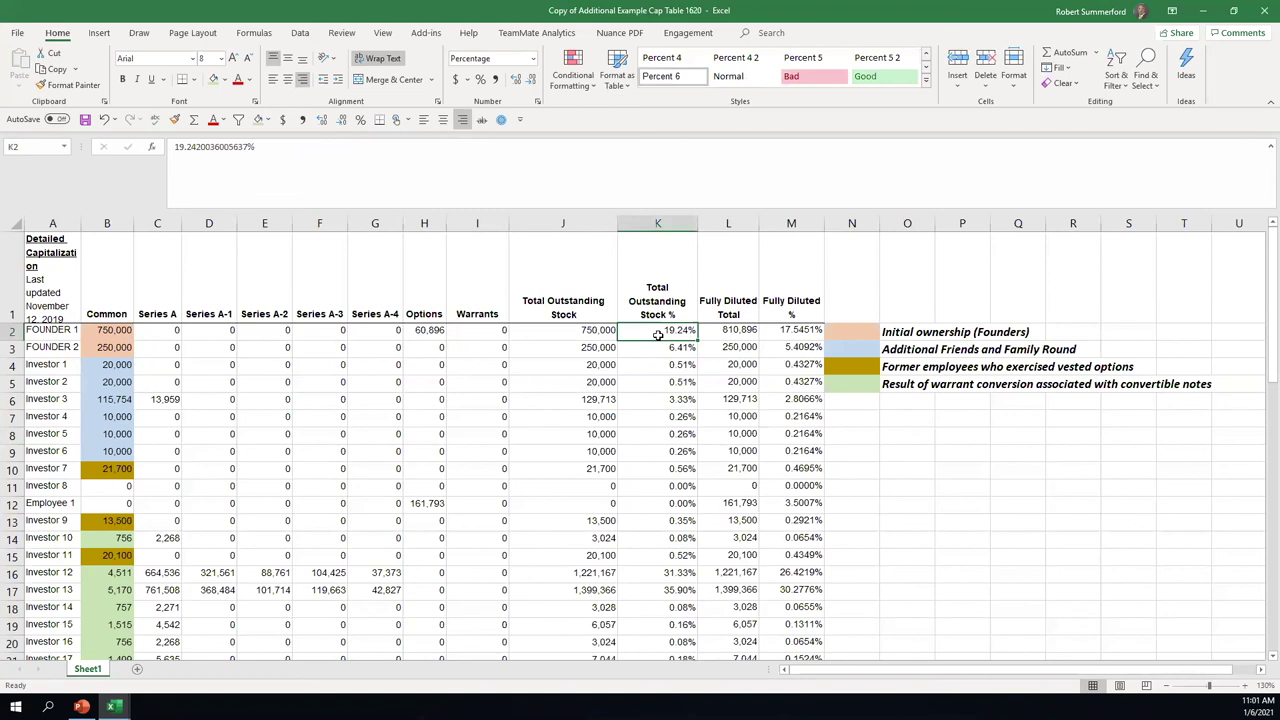
pyautogui.press('Right')
pyautogui.press('Right')
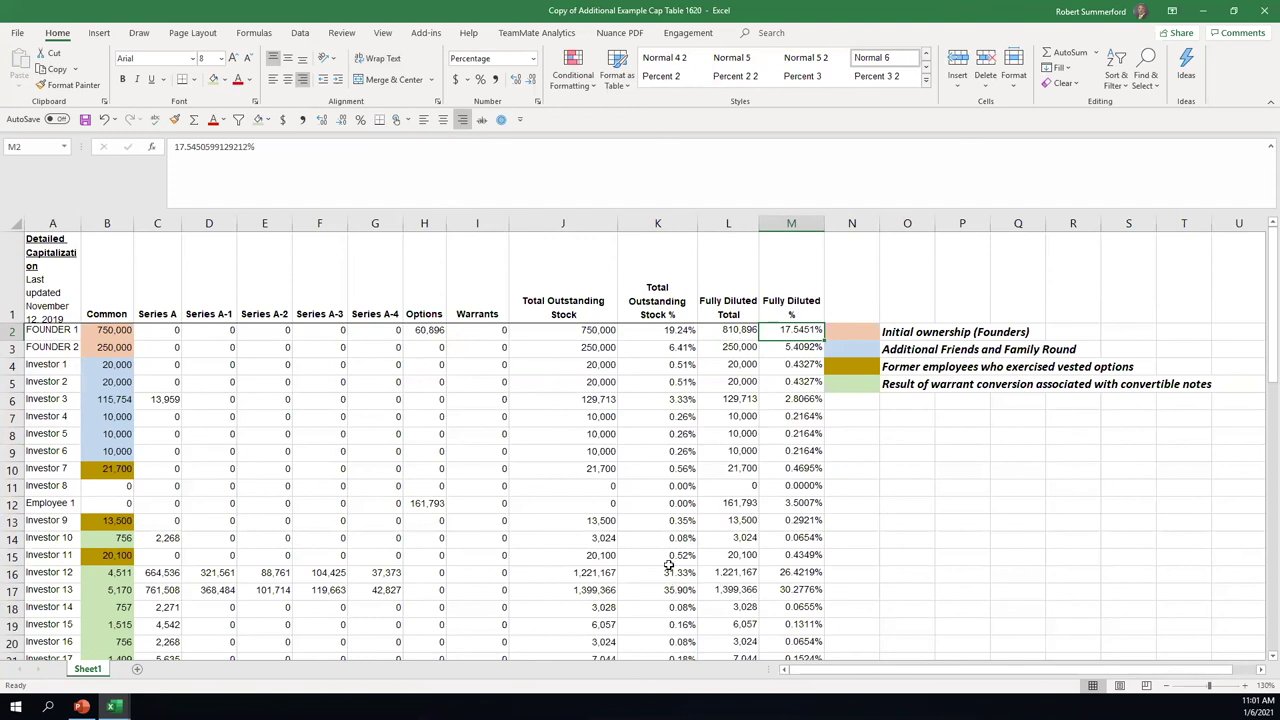
# Highlight the Investor 12 and Investor 13 rows and review their holdings against the column headings
pyautogui.scroll(-1, 680, 573)
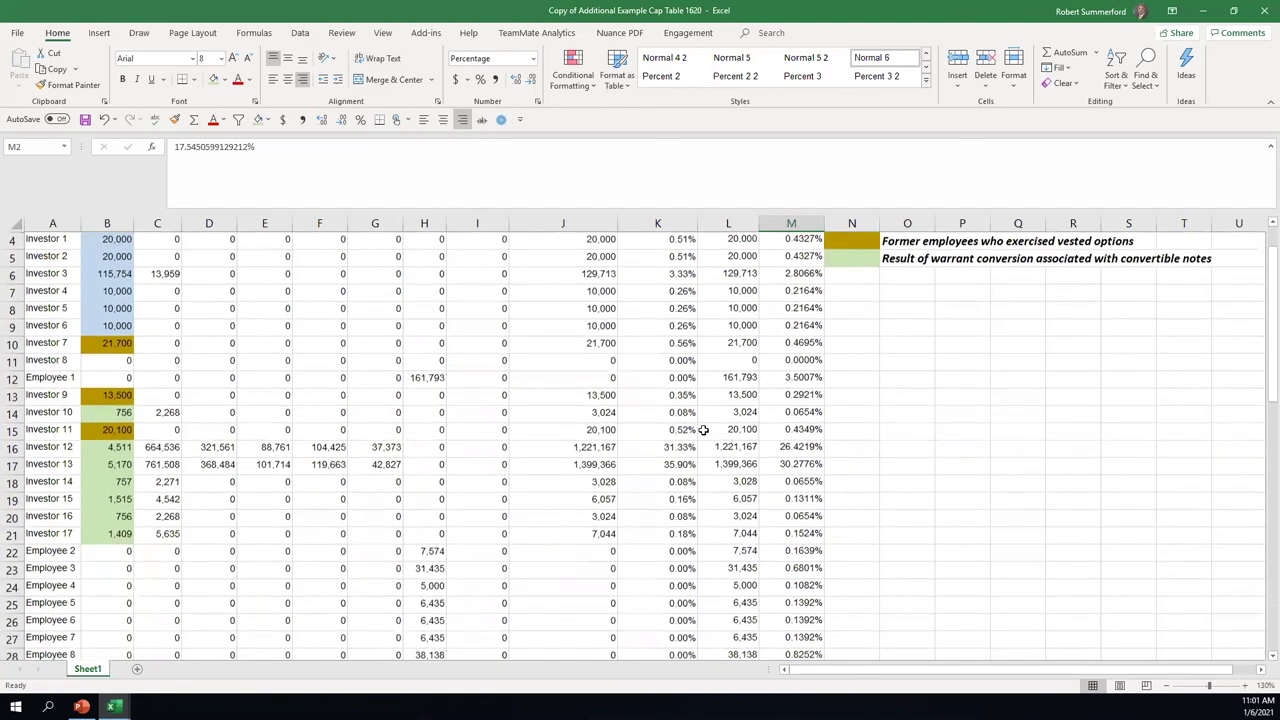
pyautogui.moveTo(18, 447); pyautogui.dragTo(15, 464)
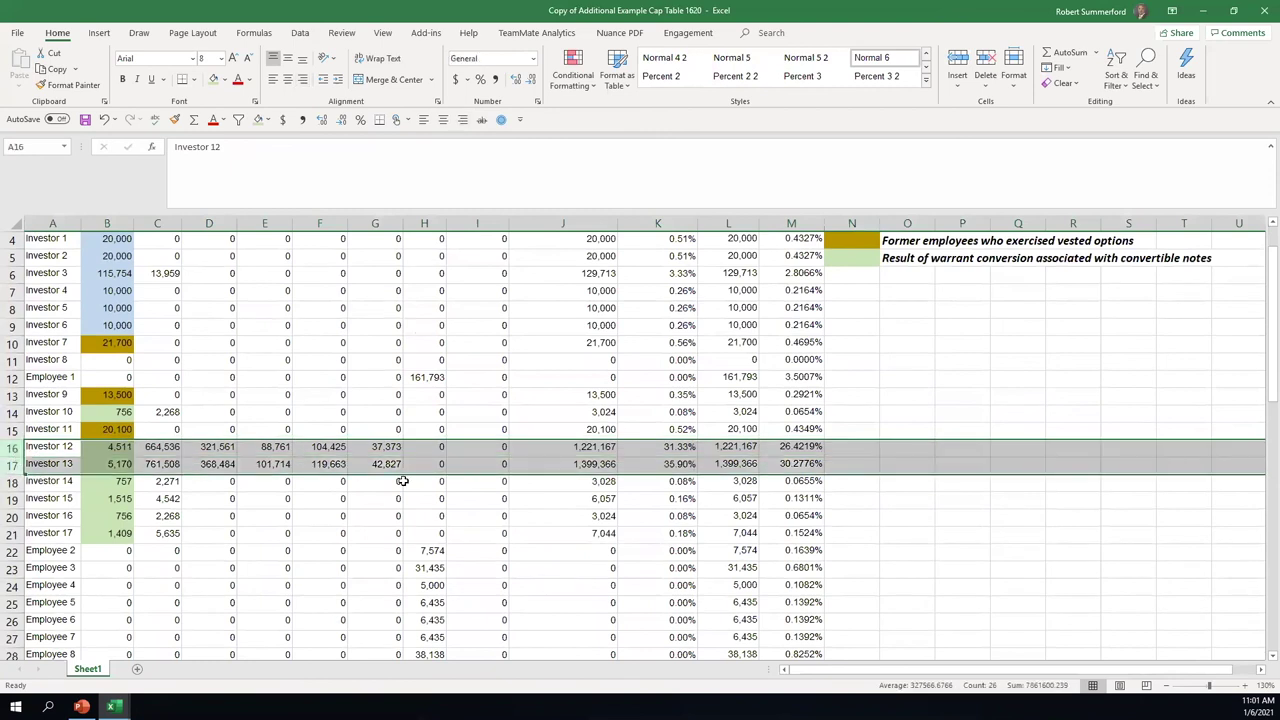
pyautogui.scroll(1, 402, 481)
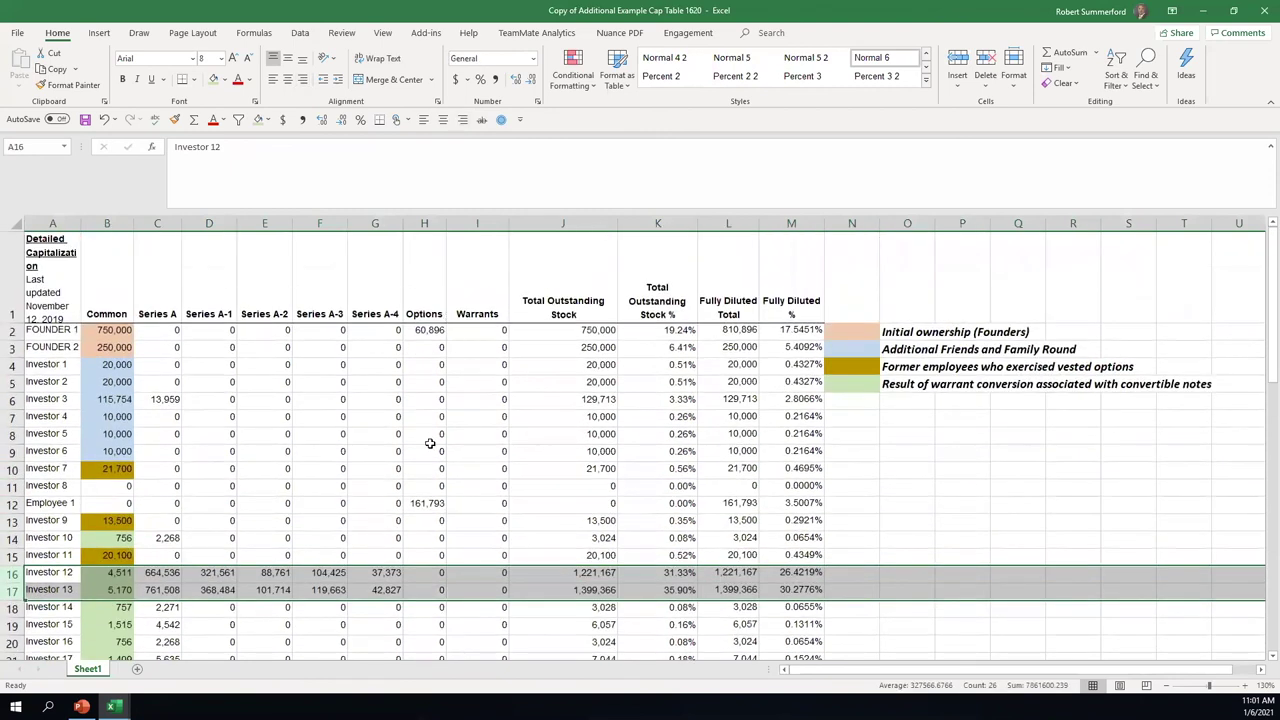
# Review the employees' stock options in column H, from Employee 2 down to the subtotal and reserved options rows
pyautogui.scroll(-1, 431, 426)
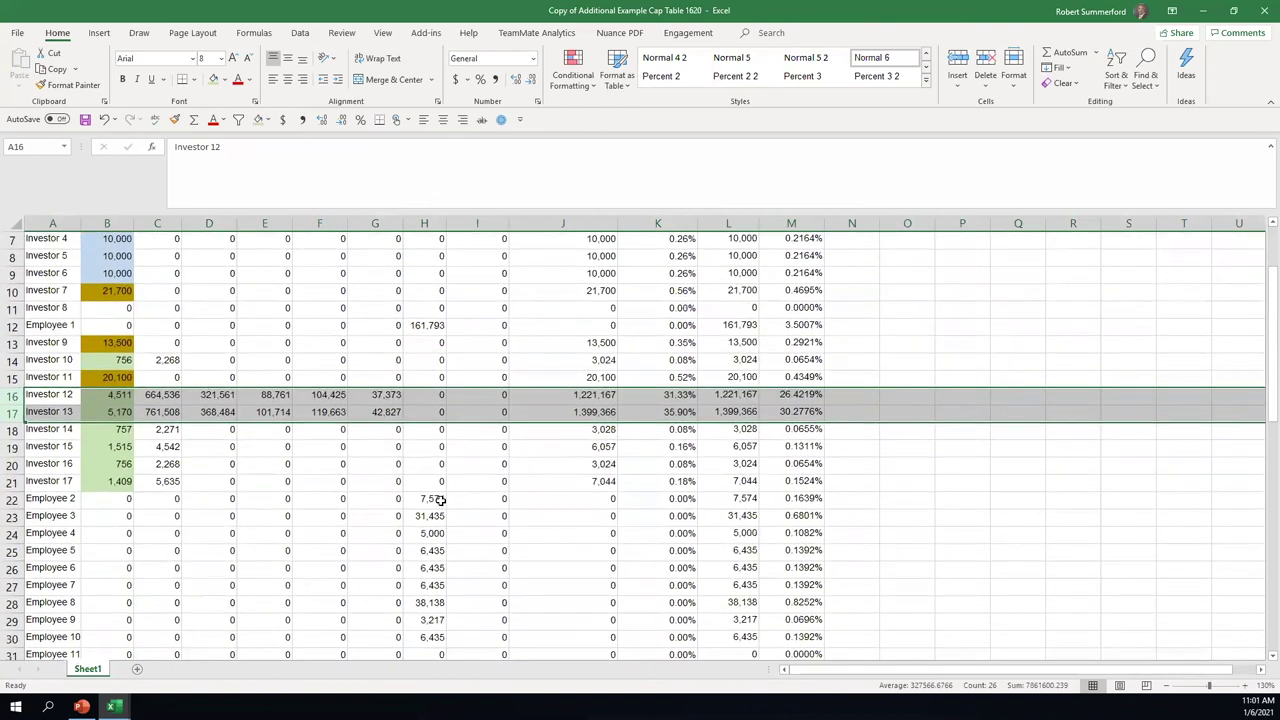
pyautogui.moveTo(430, 499); pyautogui.dragTo(440, 640)
pyautogui.scroll(-5, 440, 640)
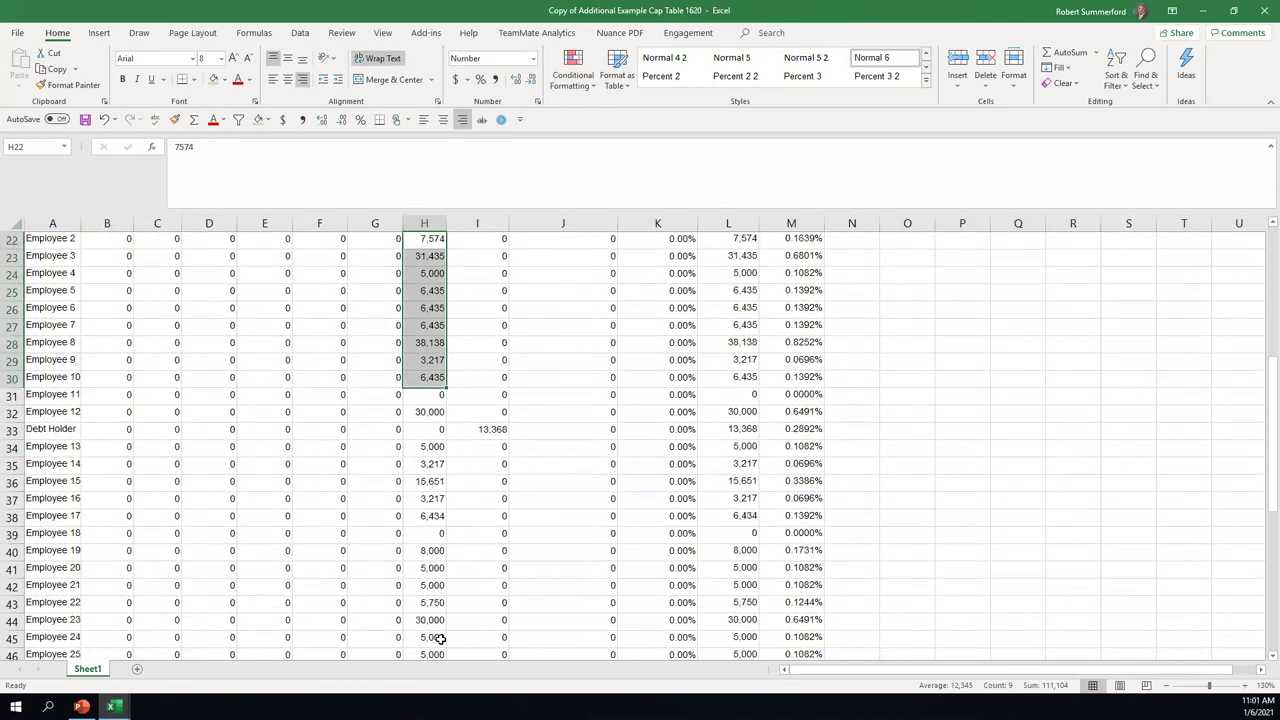
pyautogui.scroll(-3, 440, 640)
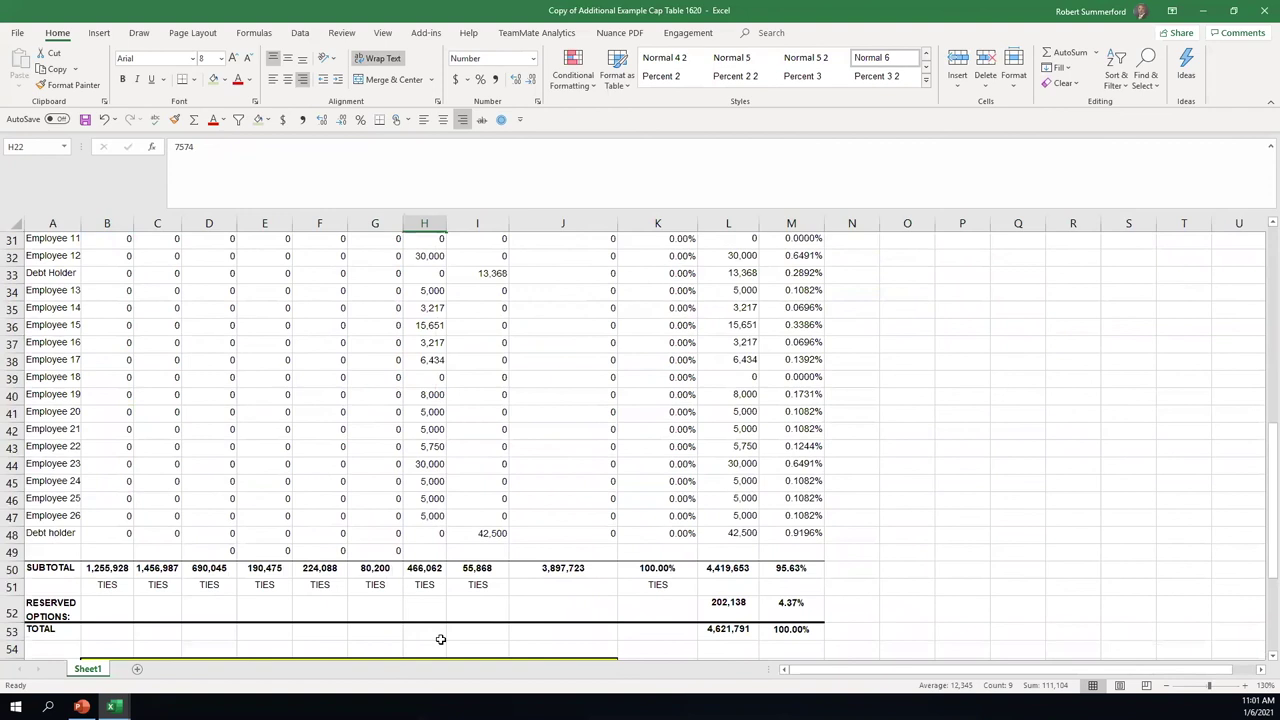
# Examine the warrants of the two debt holders in rows 33 and 48 and the Warrants subtotal in row 50
pyautogui.click(12, 536)
pyautogui.scroll(7, 12, 536)
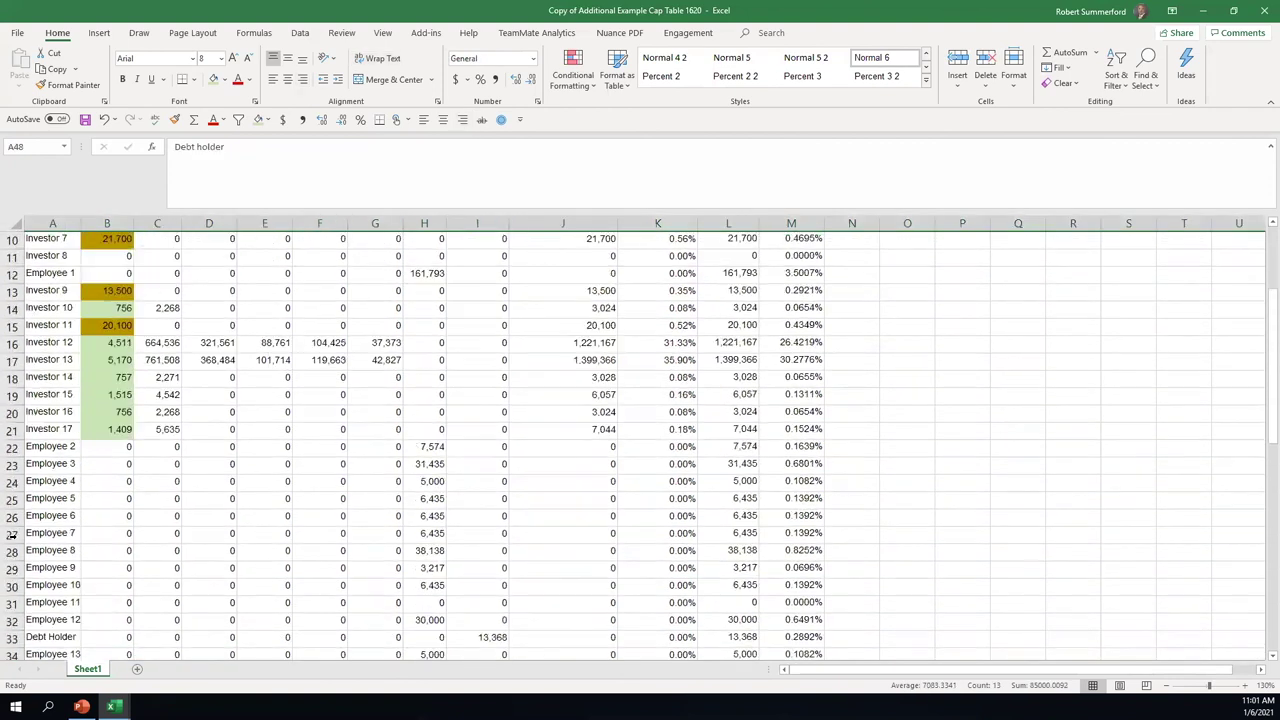
pyautogui.scroll(3, 12, 536)
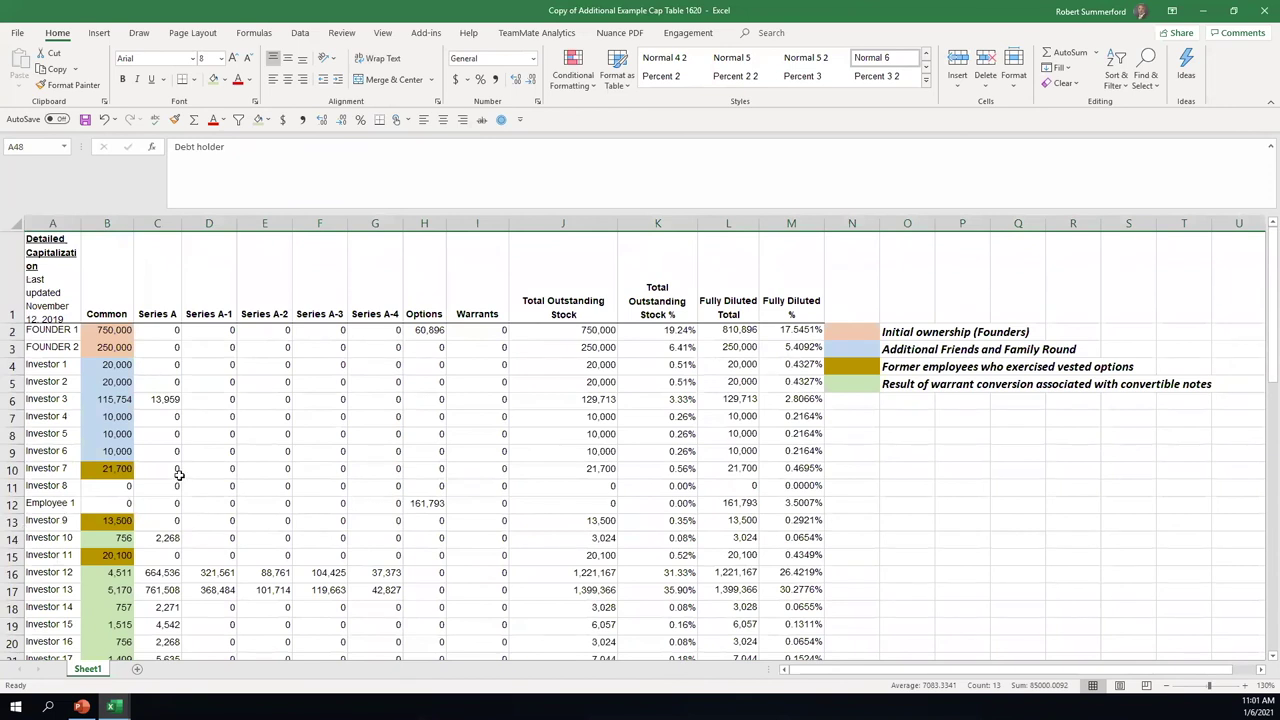
pyautogui.scroll(-10, 178, 474)
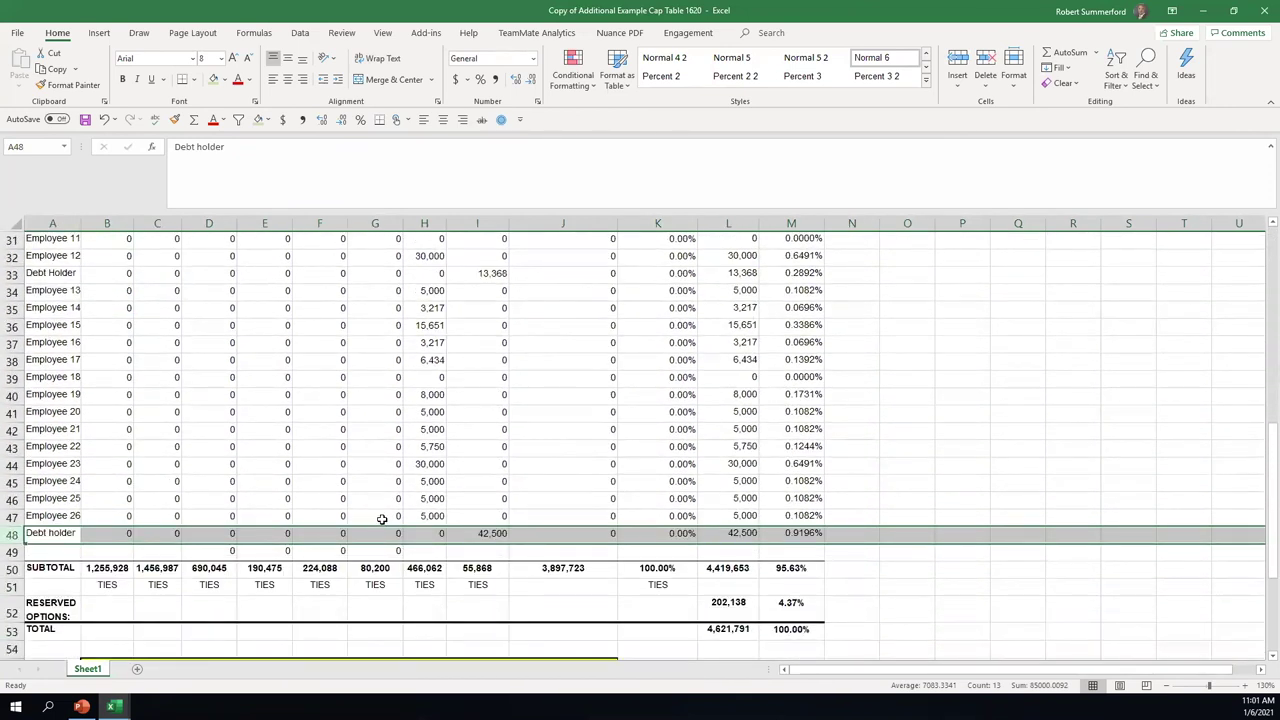
pyautogui.click(500, 273)
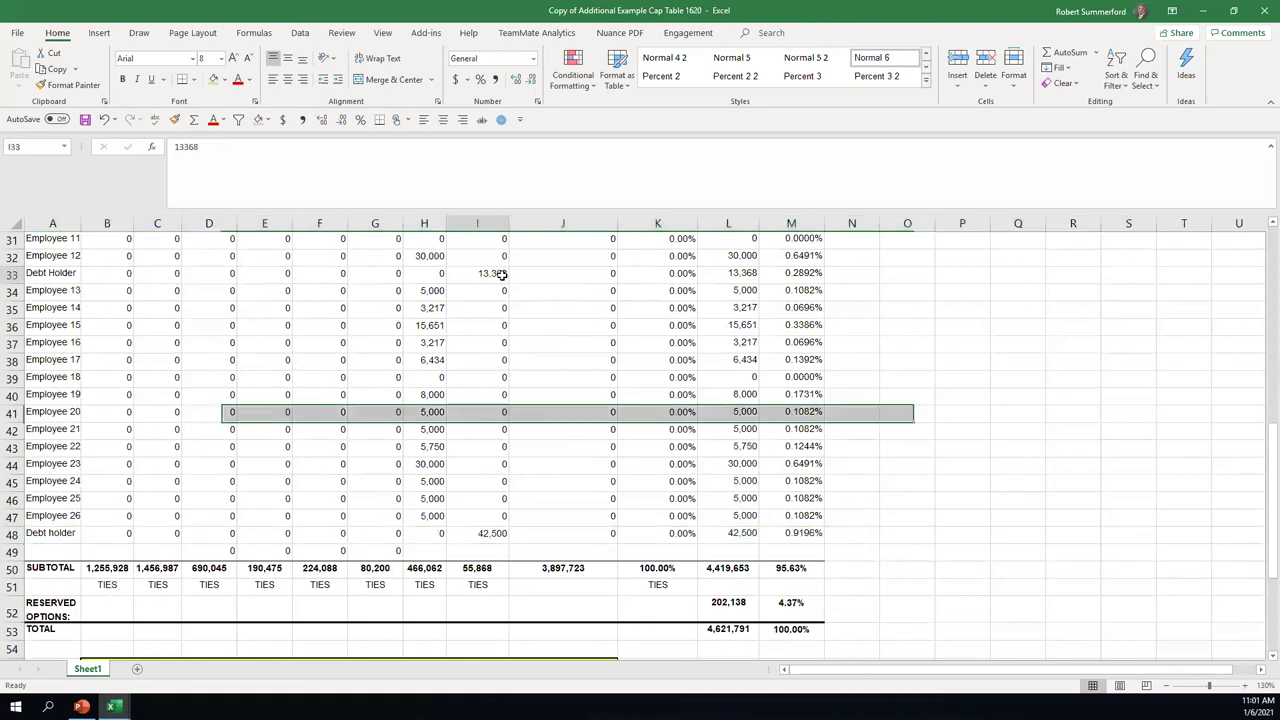
pyautogui.click(500, 533)
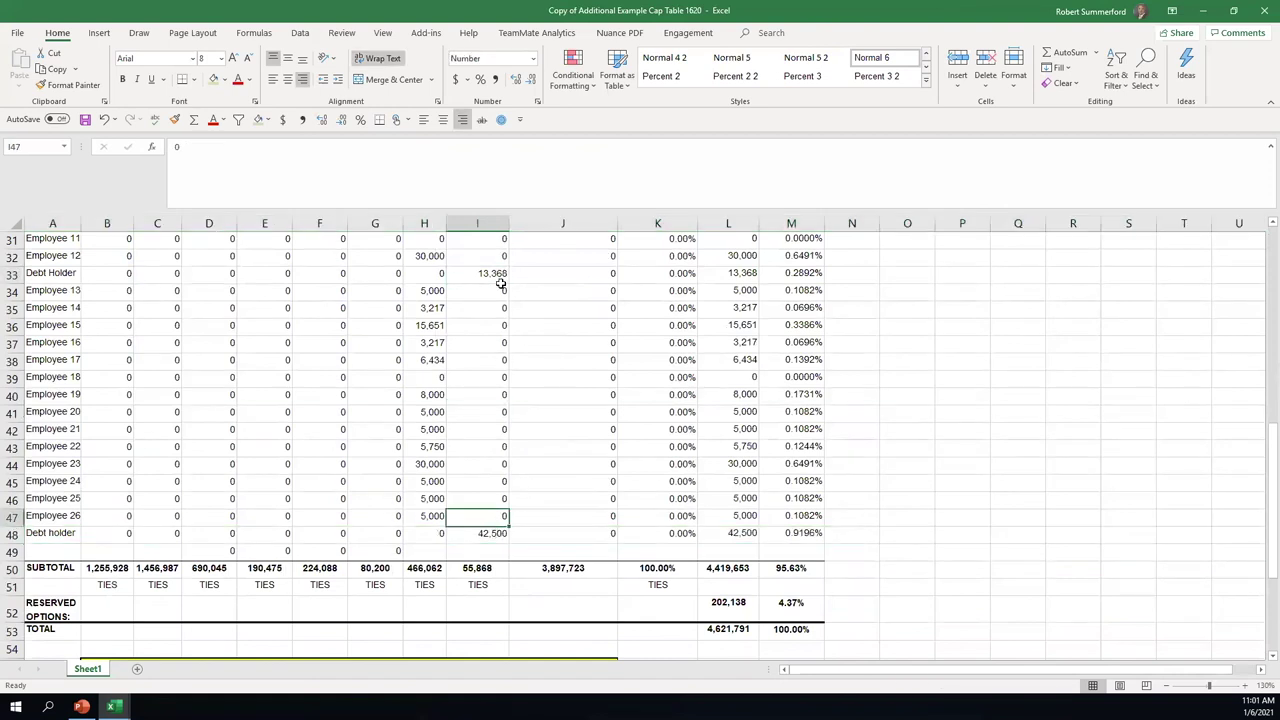
pyautogui.press('Up')
pyautogui.press('Up')
pyautogui.press('Up')
pyautogui.press('Up')
pyautogui.press('Up')
pyautogui.press('Up')
pyautogui.press('Up')
pyautogui.press('Up')
pyautogui.press('Up')
pyautogui.press('Up')
pyautogui.press('Up')
pyautogui.press('Up')
pyautogui.press('Up')
pyautogui.press('Up')
pyautogui.press('Up')
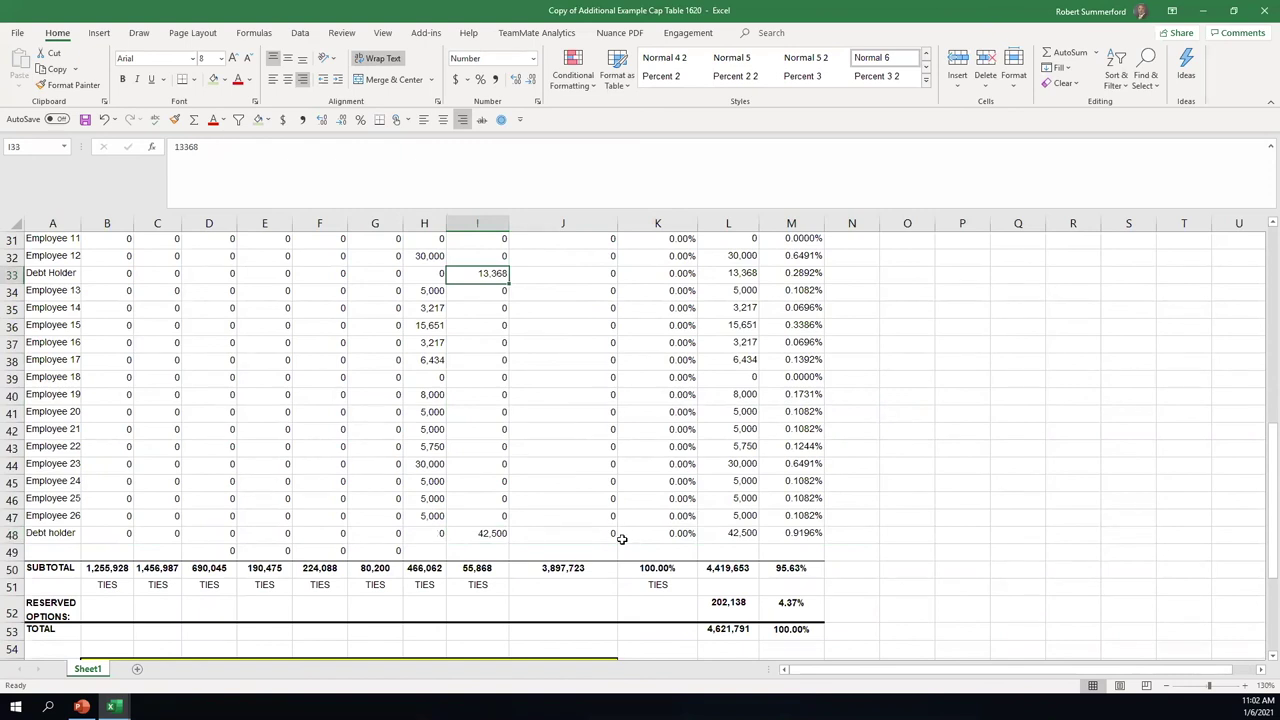
pyautogui.click(497, 573)
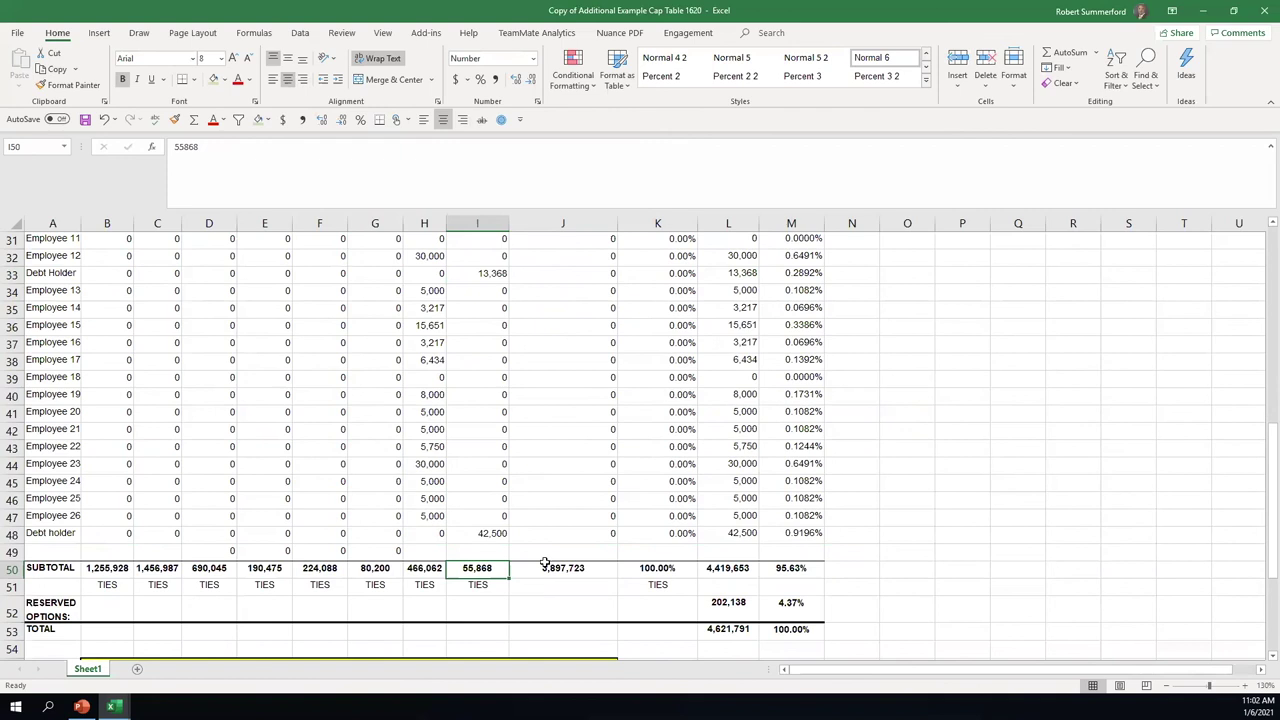
# Review the share class columns one by one, from Common and Series A through Series A-4
pyautogui.scroll(6, 548, 470)
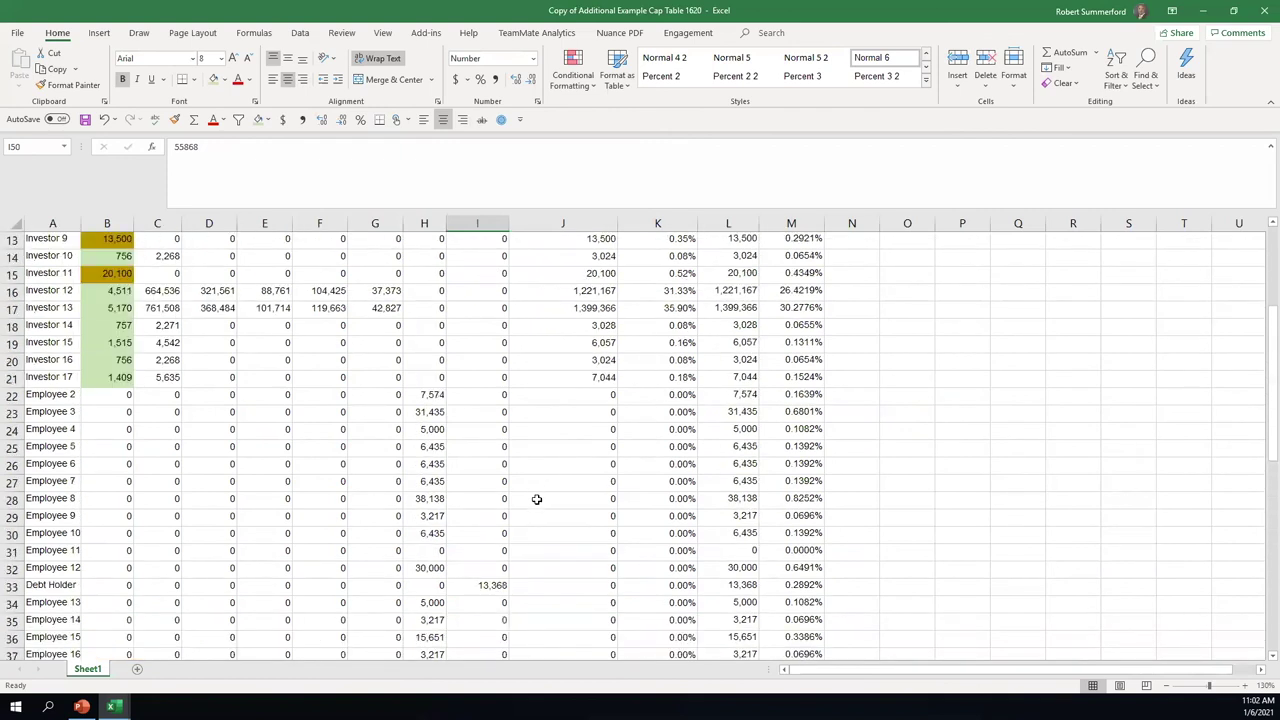
pyautogui.scroll(2, 536, 499)
pyautogui.scroll(2, 536, 499)
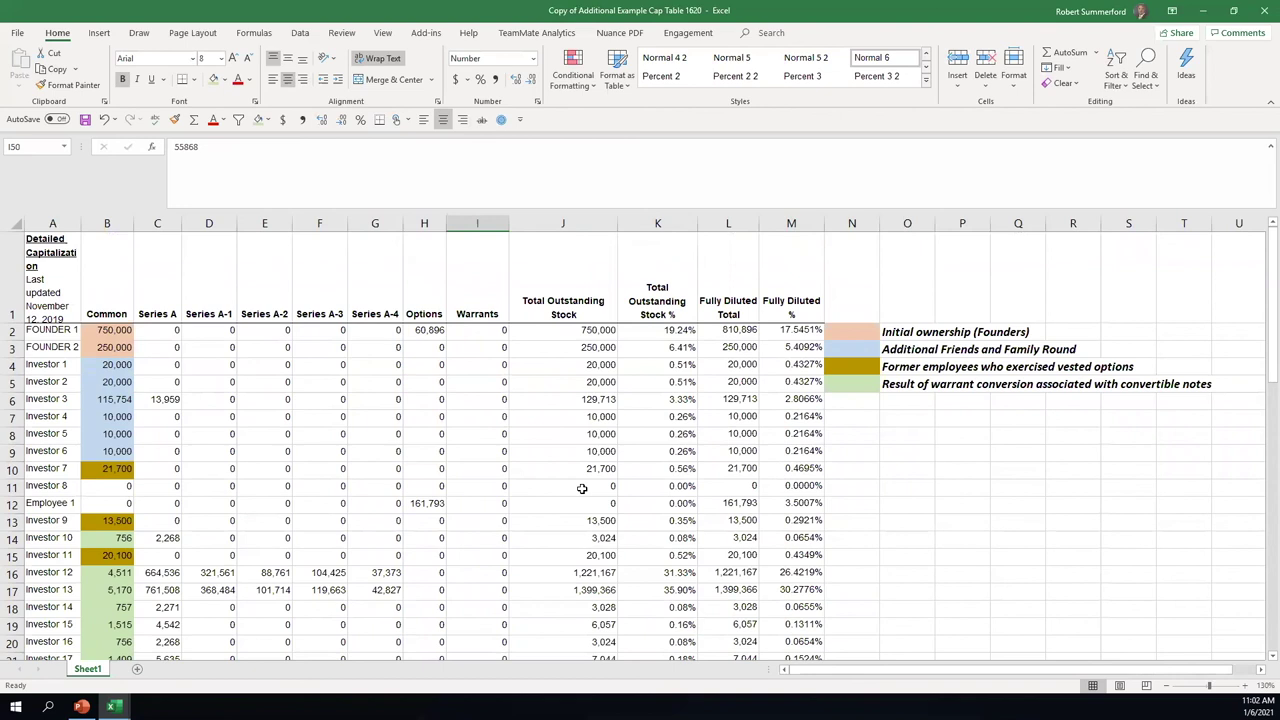
pyautogui.click(375, 222)
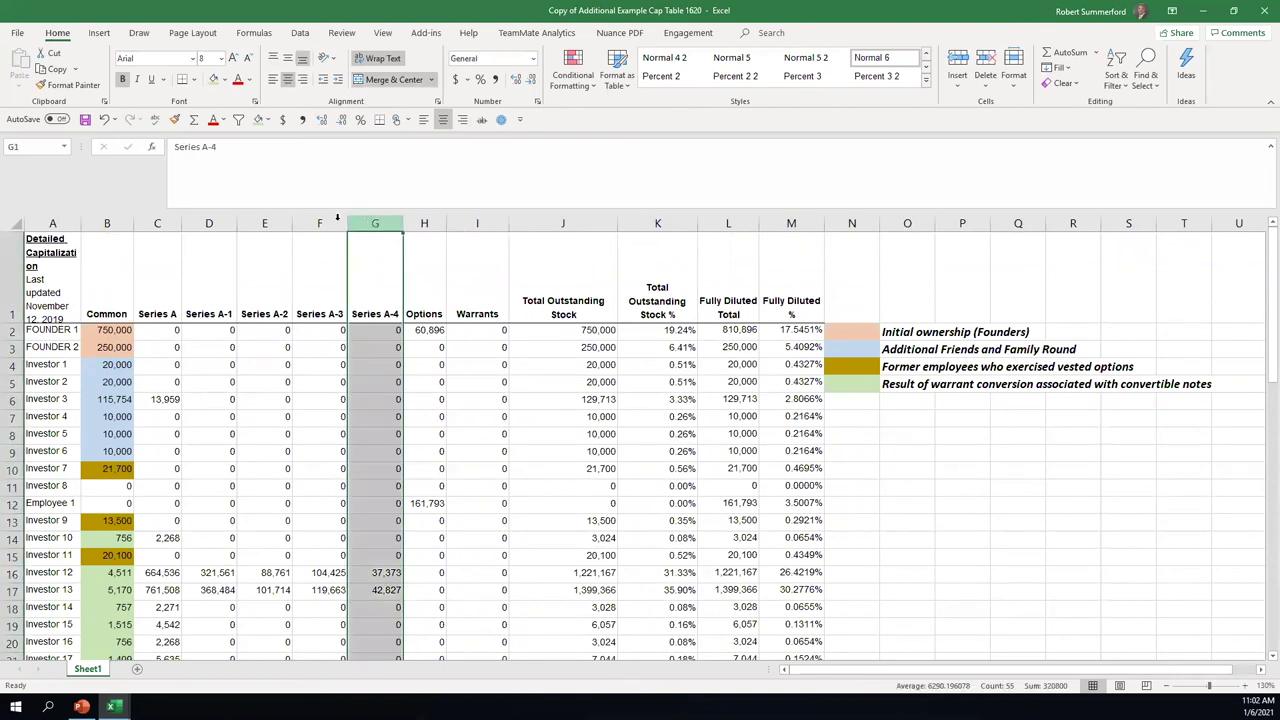
pyautogui.click(320, 222)
pyautogui.click(272, 223)
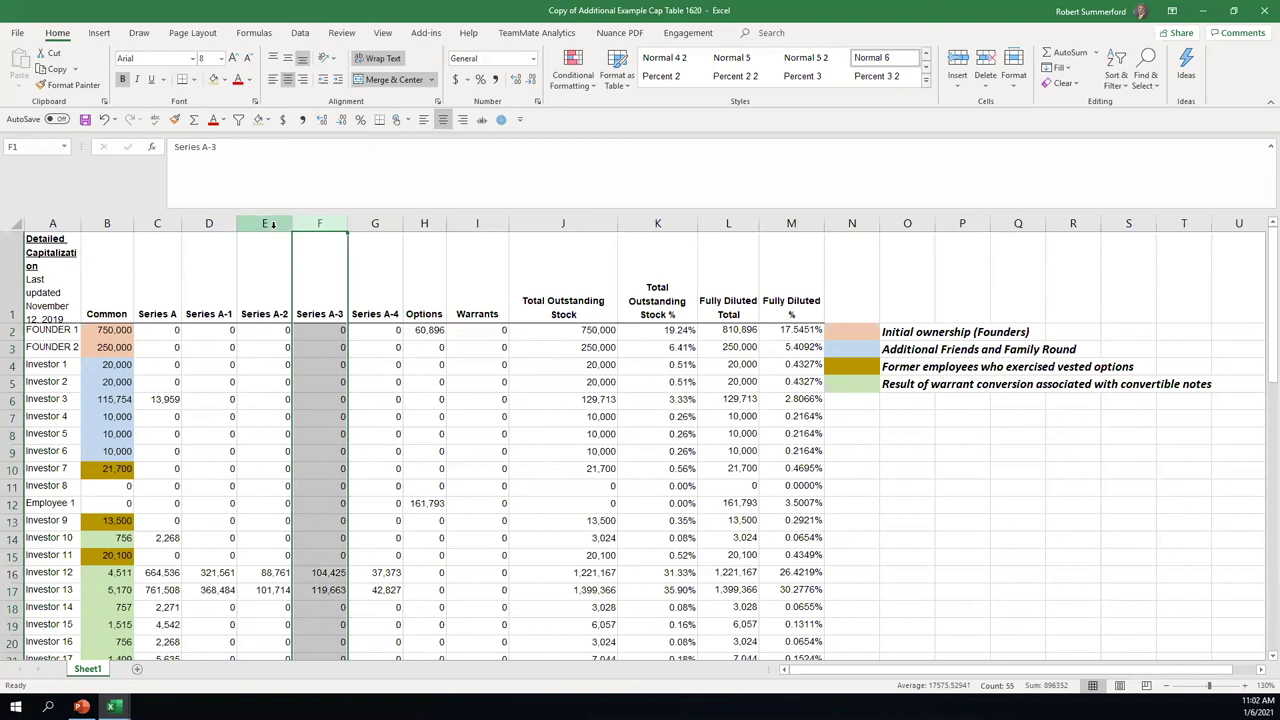
pyautogui.click(108, 222)
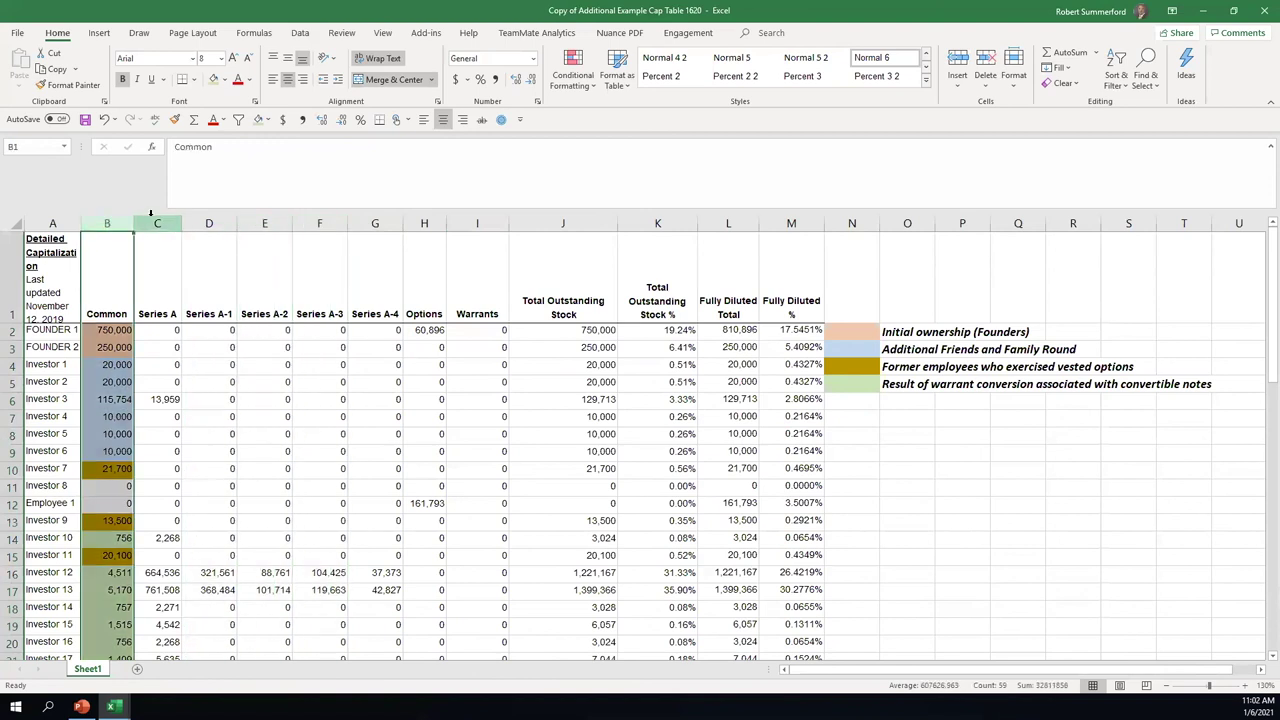
pyautogui.click(157, 222)
pyautogui.click(209, 222)
pyautogui.click(264, 222)
pyautogui.click(325, 223)
pyautogui.click(375, 223)
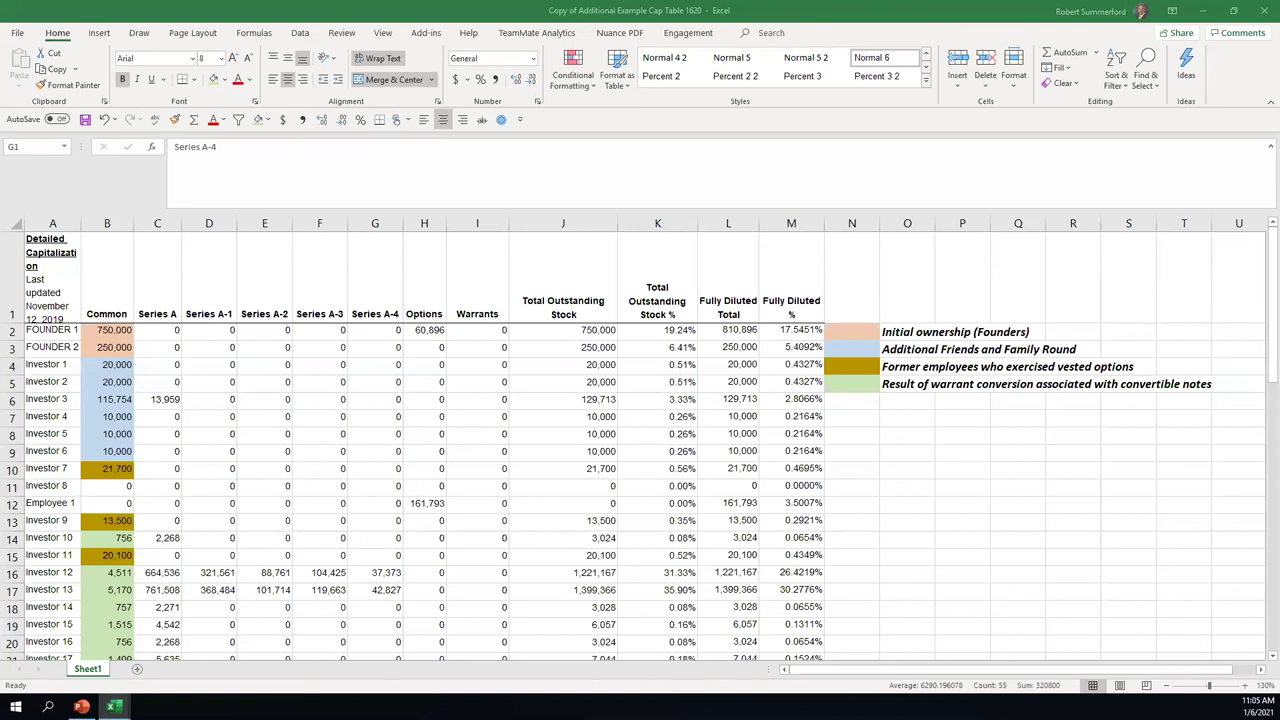
# Switch to the Spark Workshop 3 presentation in PowerPoint and show slide 43, Example Cap Table
pyautogui.click(81, 707)
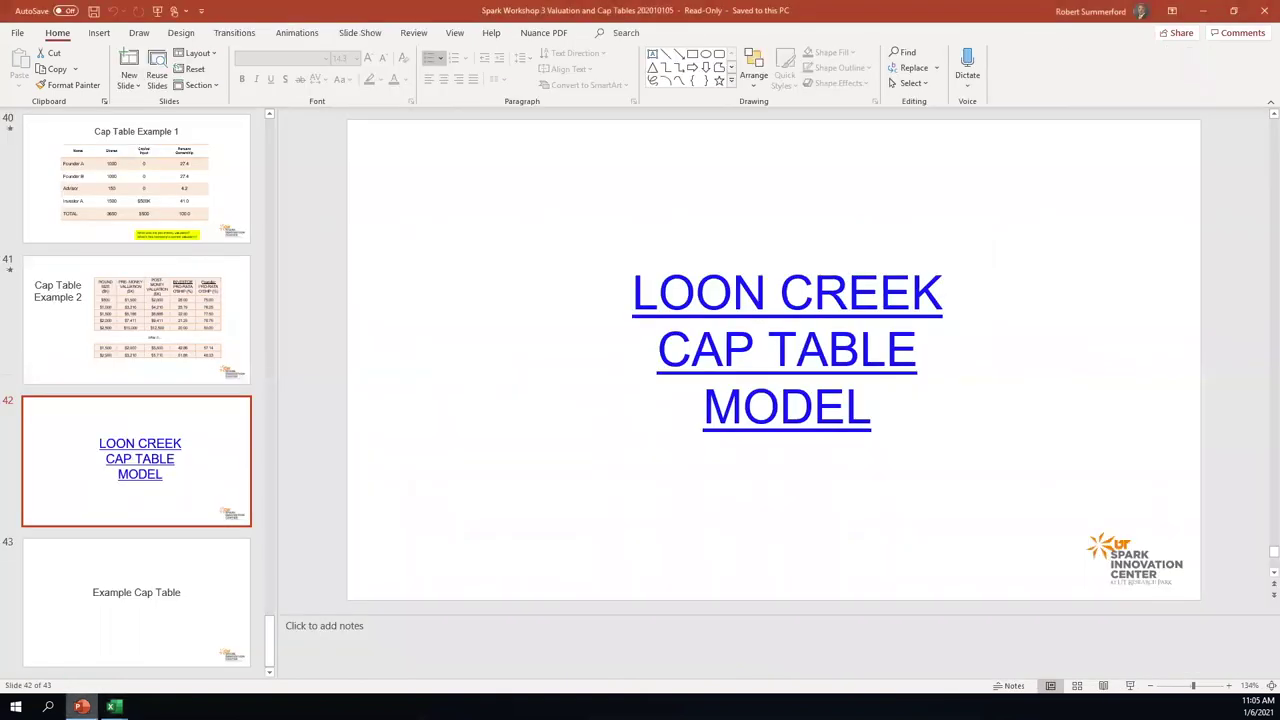
pyautogui.click(98, 645)
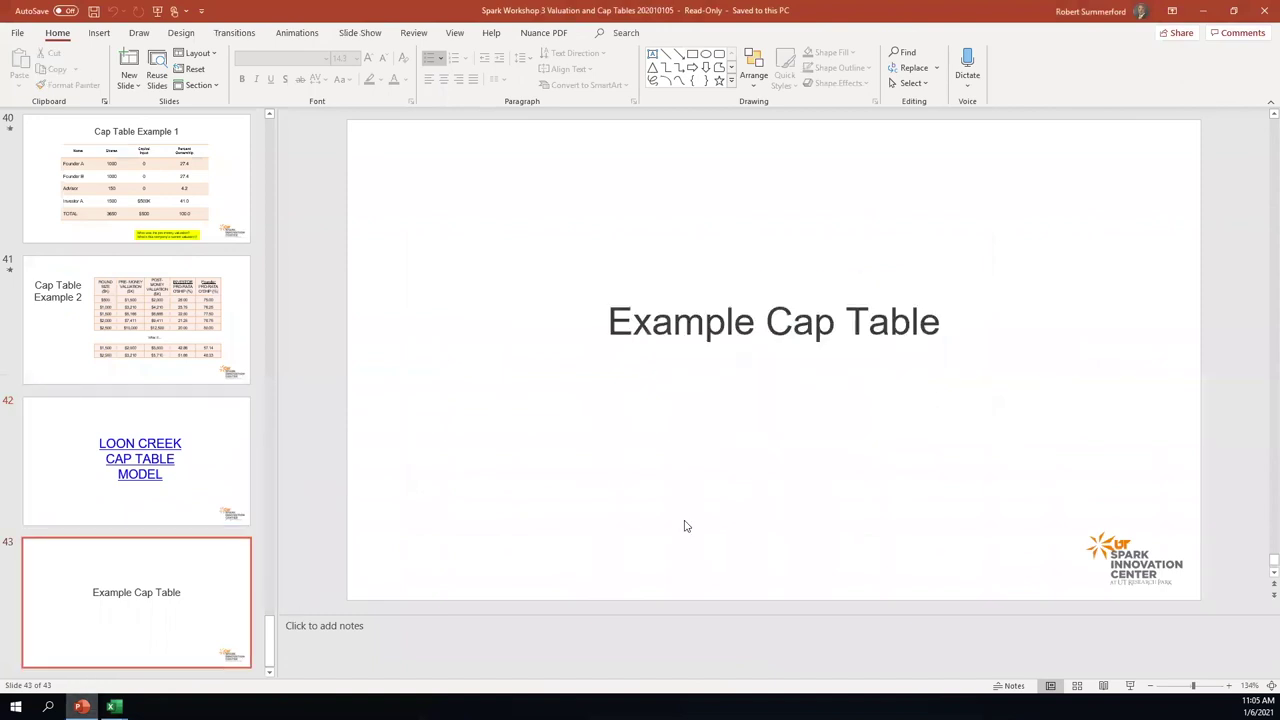